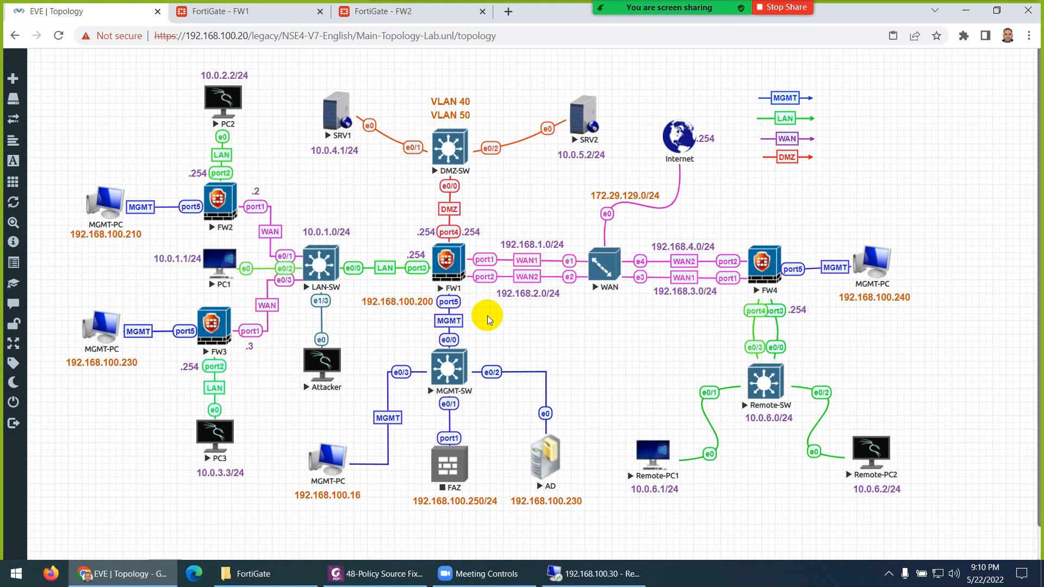
- Wipe the FW1, FW2 and FW3 firewall nodes, confirming each wipe
right_click(443, 267)
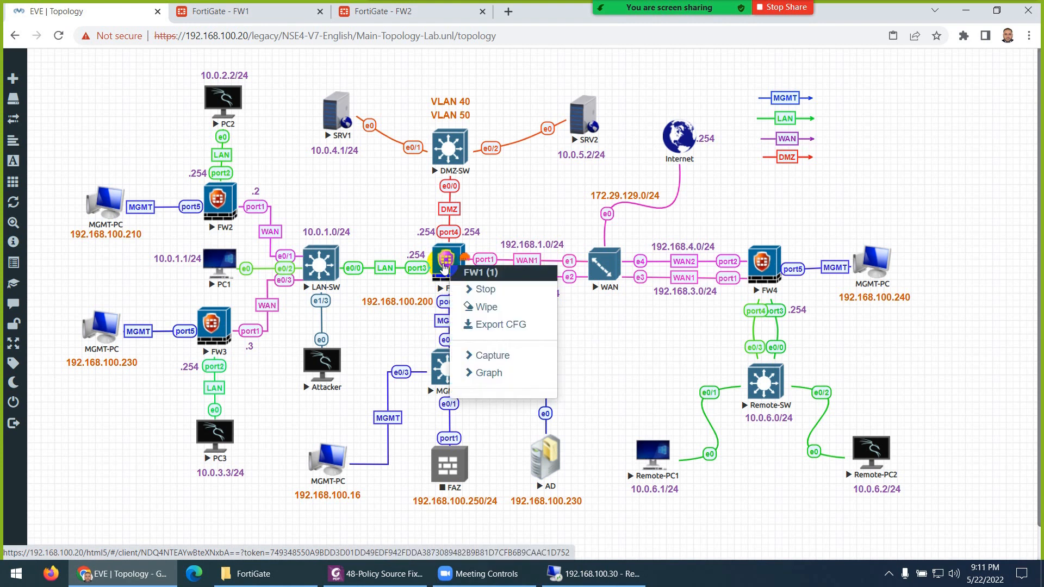
click(487, 308)
click(477, 154)
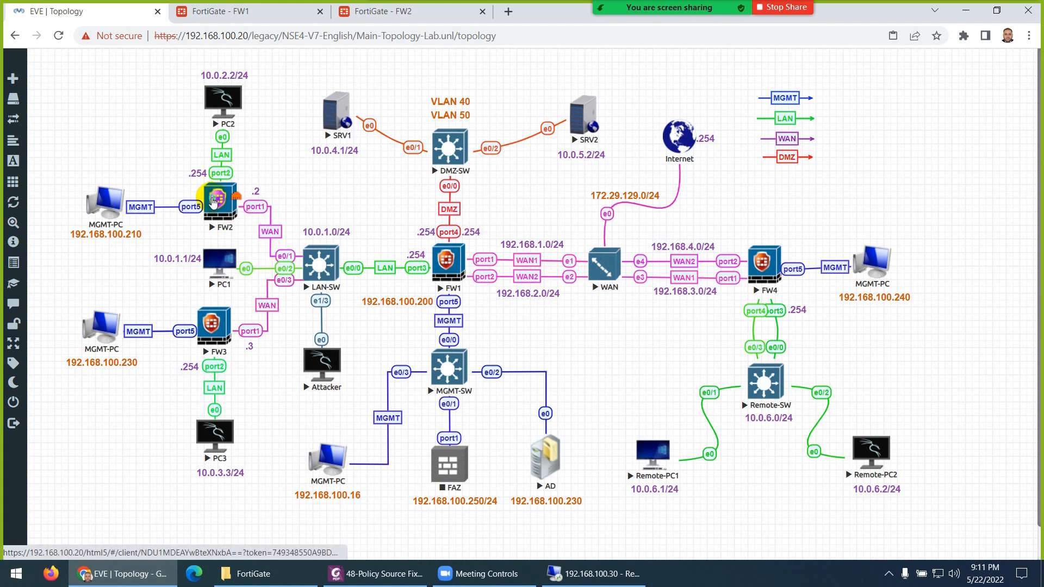
right_click(213, 202)
click(251, 239)
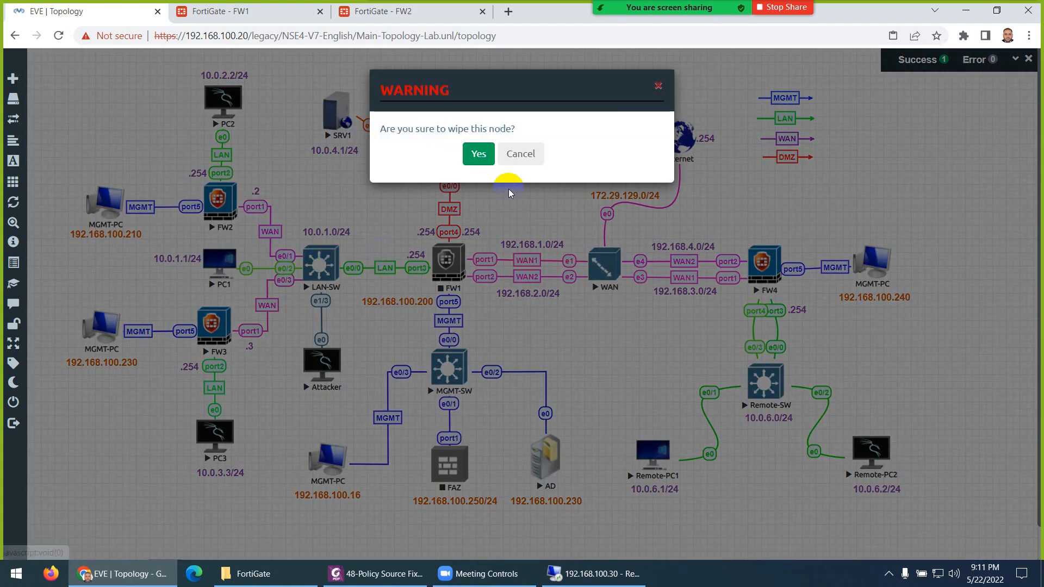
click(479, 154)
right_click(213, 325)
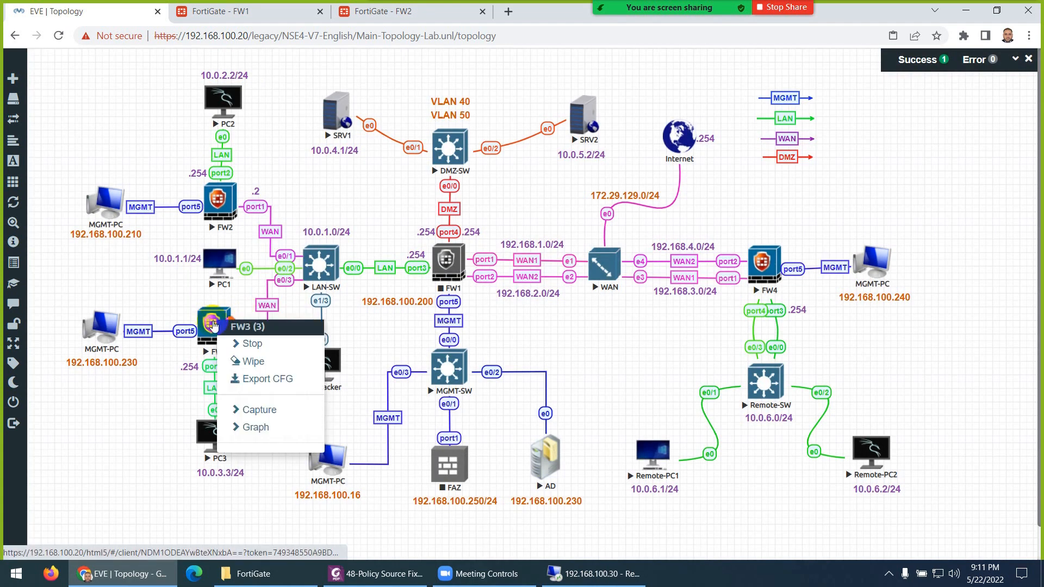
click(253, 361)
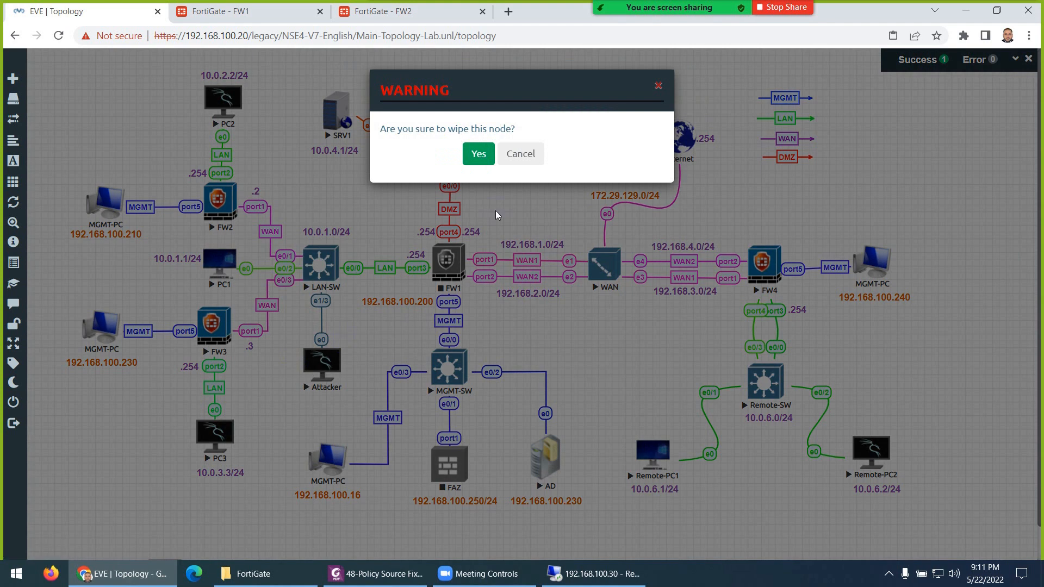
click(478, 154)
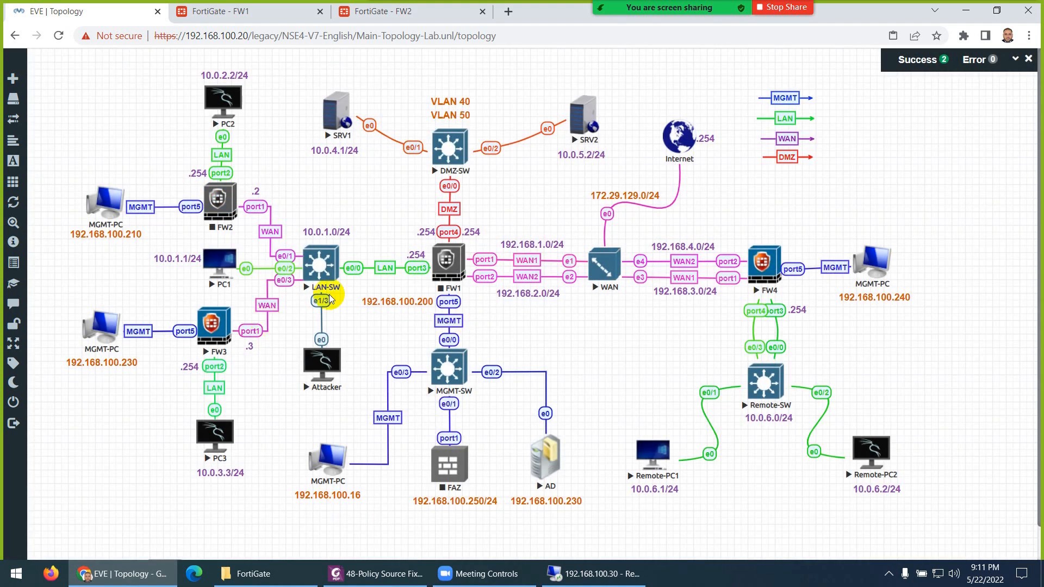
- Bring up the wiped nodes' action menus and start FW3
right_click(448, 264)
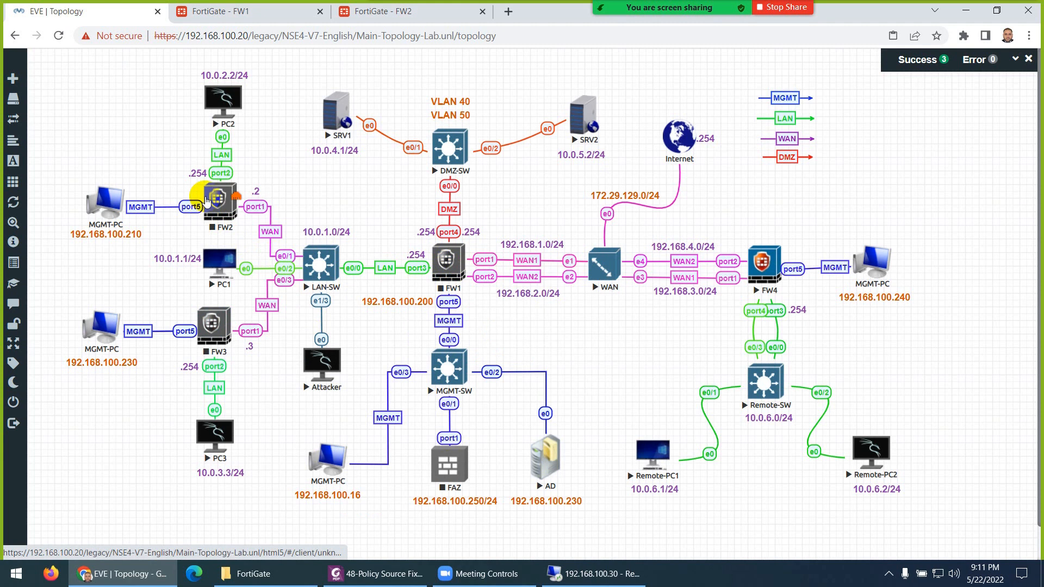
right_click(221, 201)
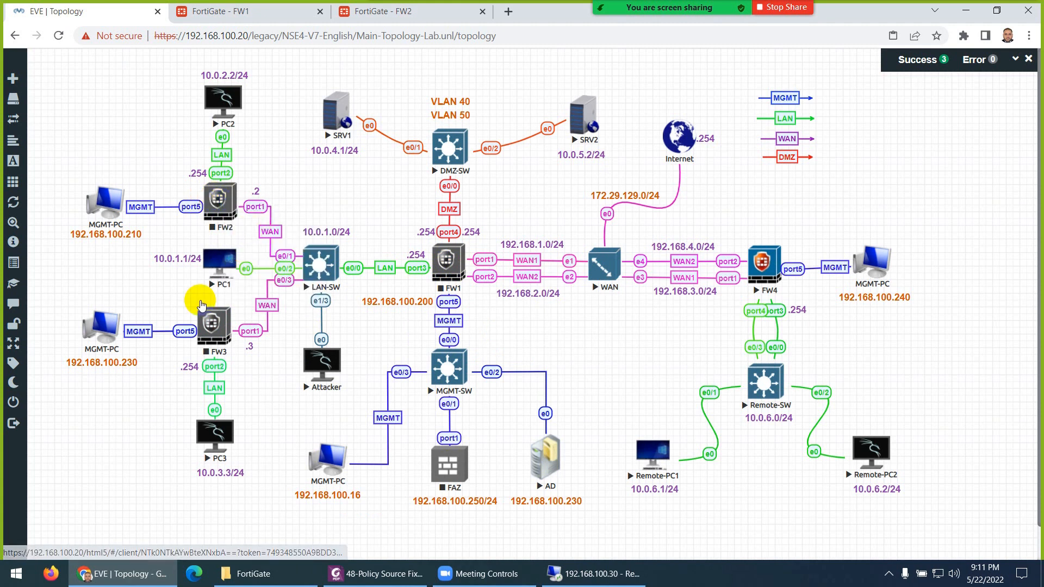
right_click(213, 326)
click(284, 343)
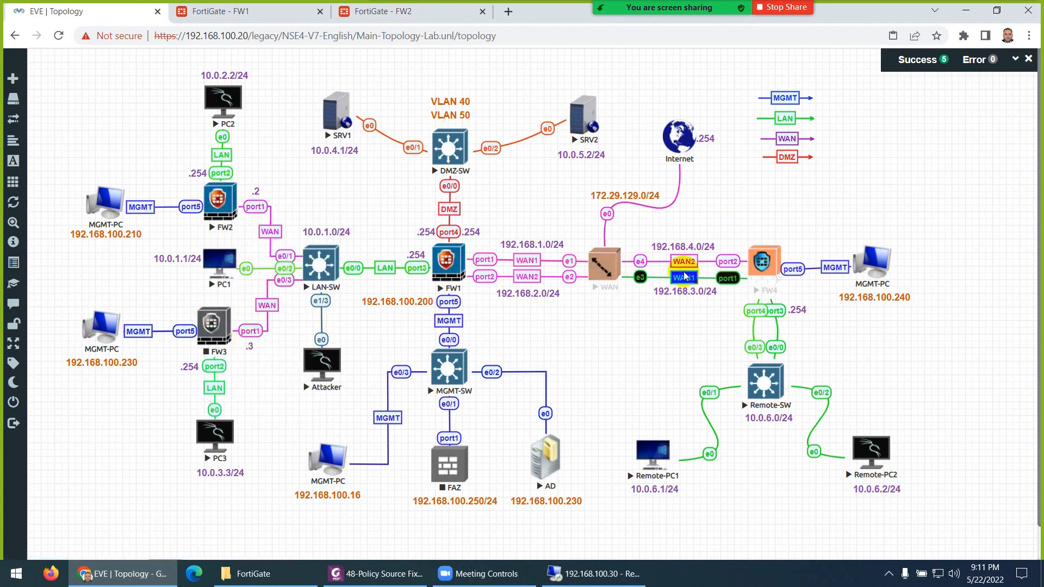
click(508, 12)
text(192.168.)
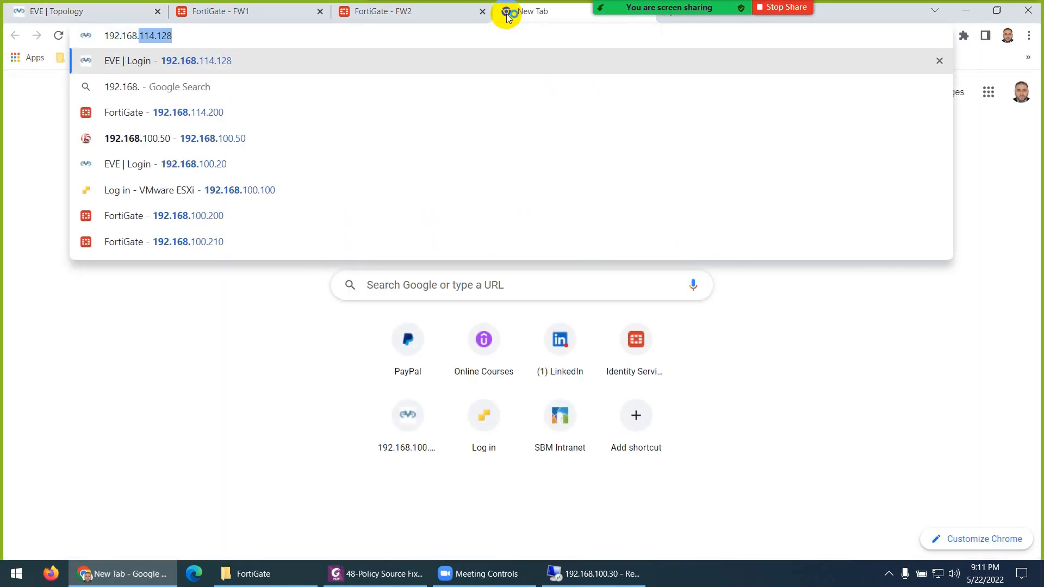
key(Right)
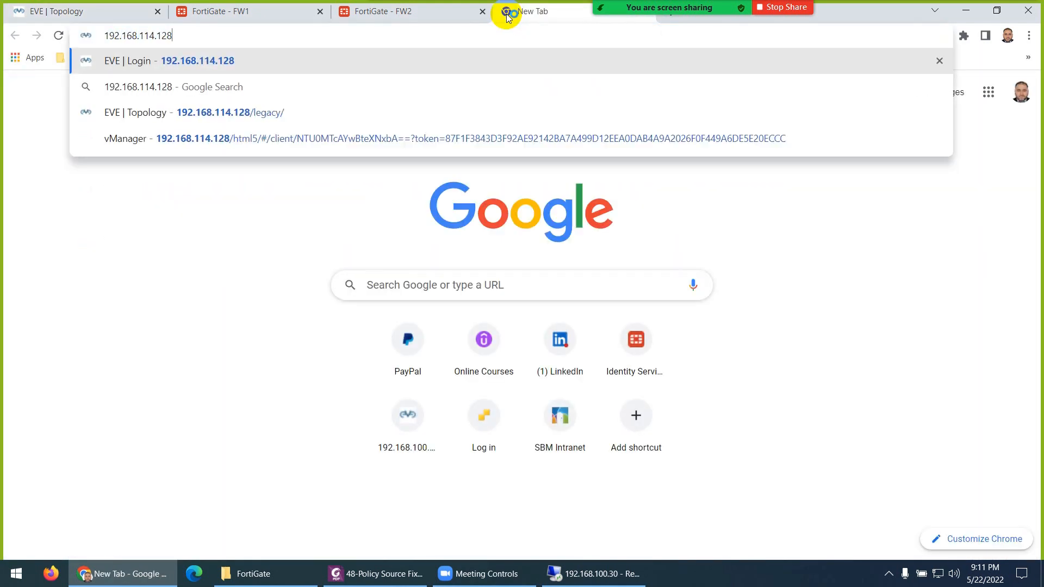
key(BackSpace)
key(BackSpace)
key(BackSpace)
key(BackSpace)
key(BackSpace)
key(BackSpace)
text(00.240)
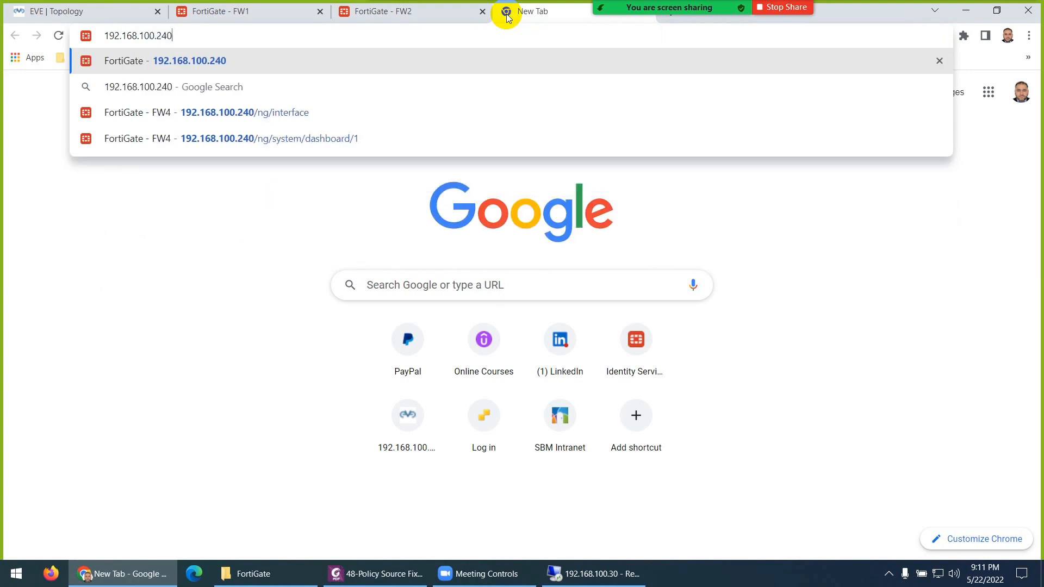
key(Return)
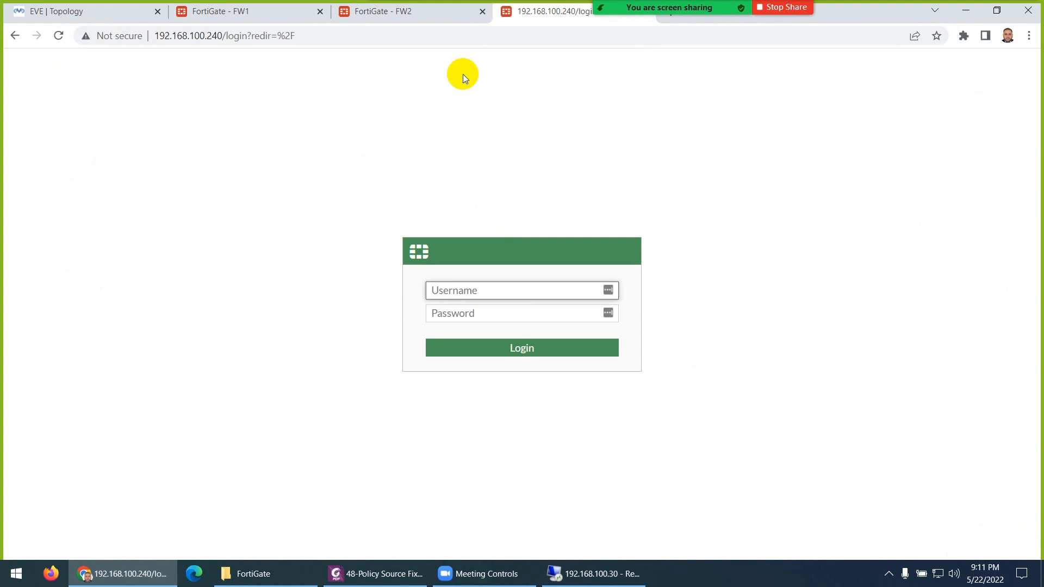
text(admin)
key(Tab)
text(123)
key(Return)
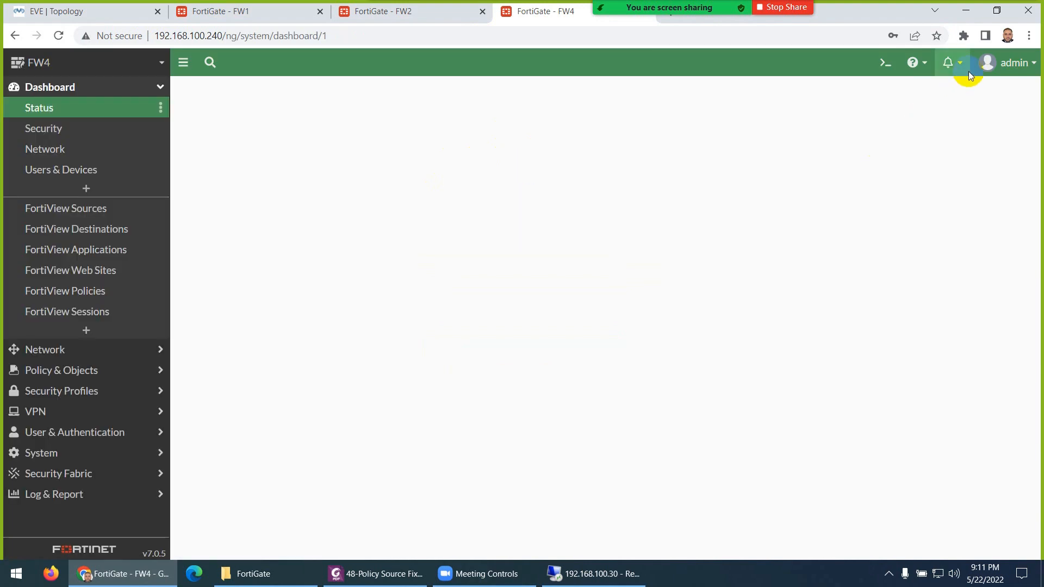
click(953, 64)
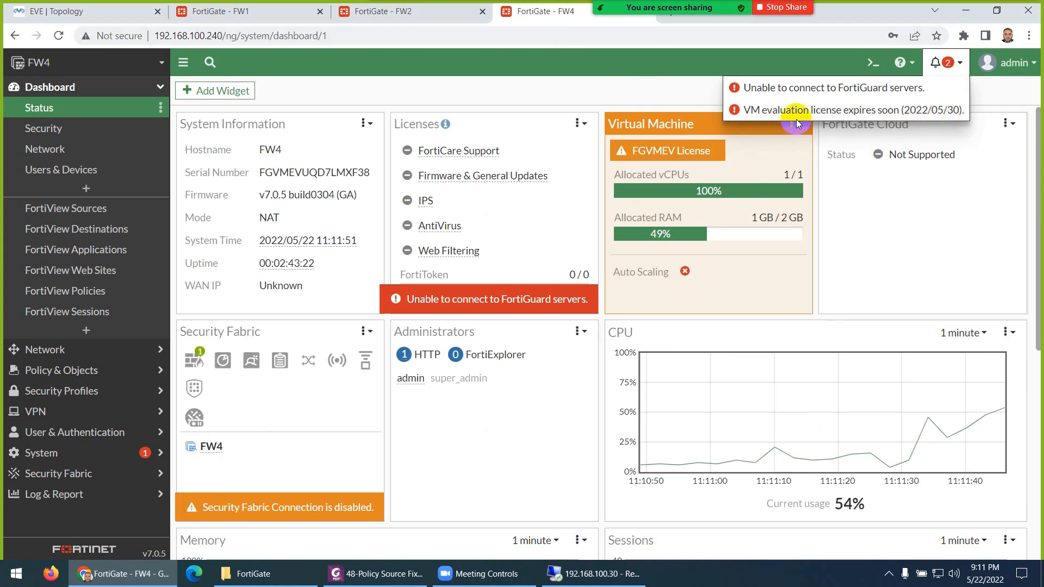
click(998, 12)
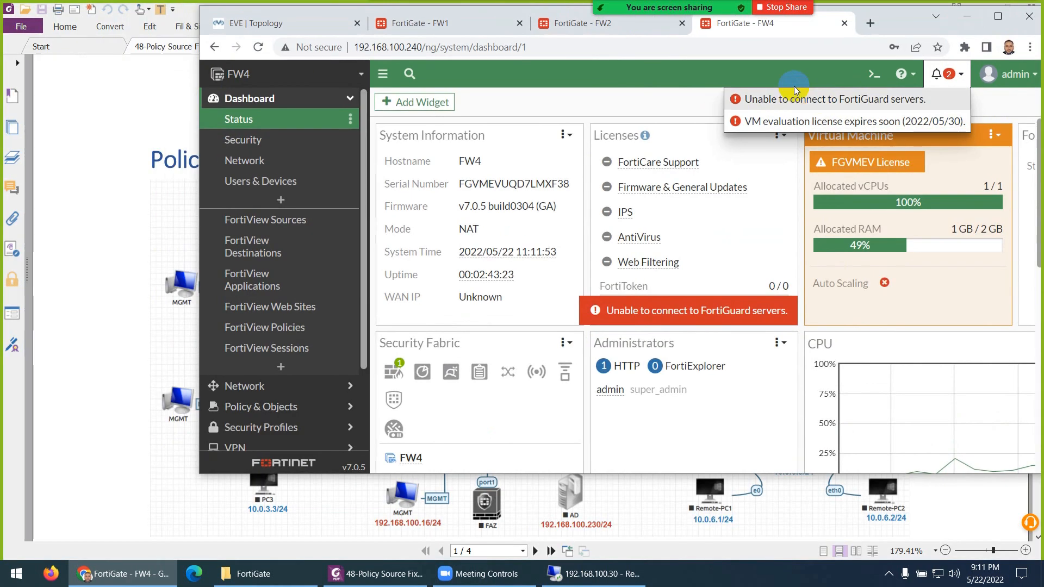
click(843, 24)
click(998, 15)
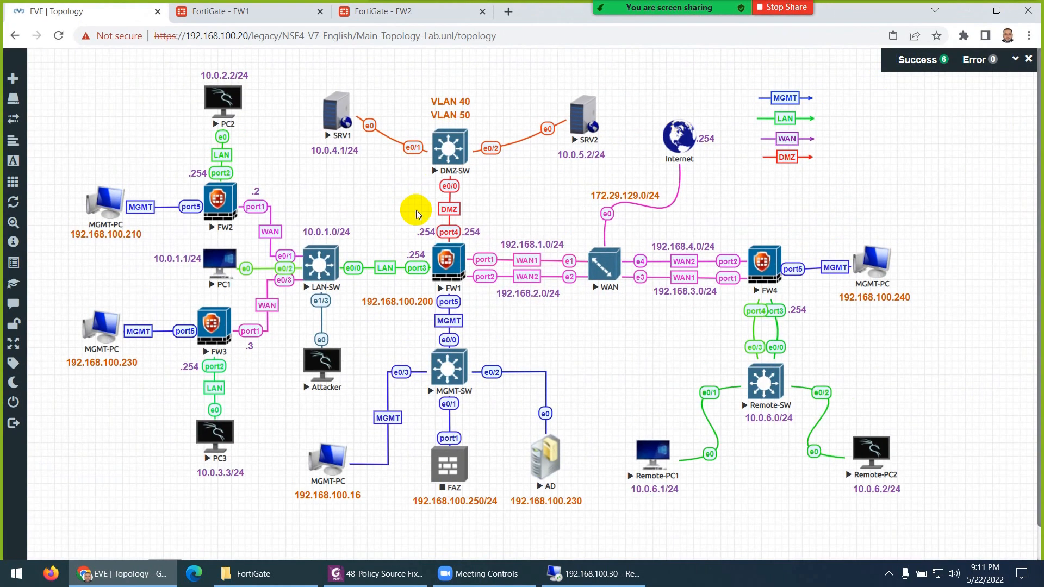
- Open FW1's console, log in as admin and set a new admin password
click(449, 265)
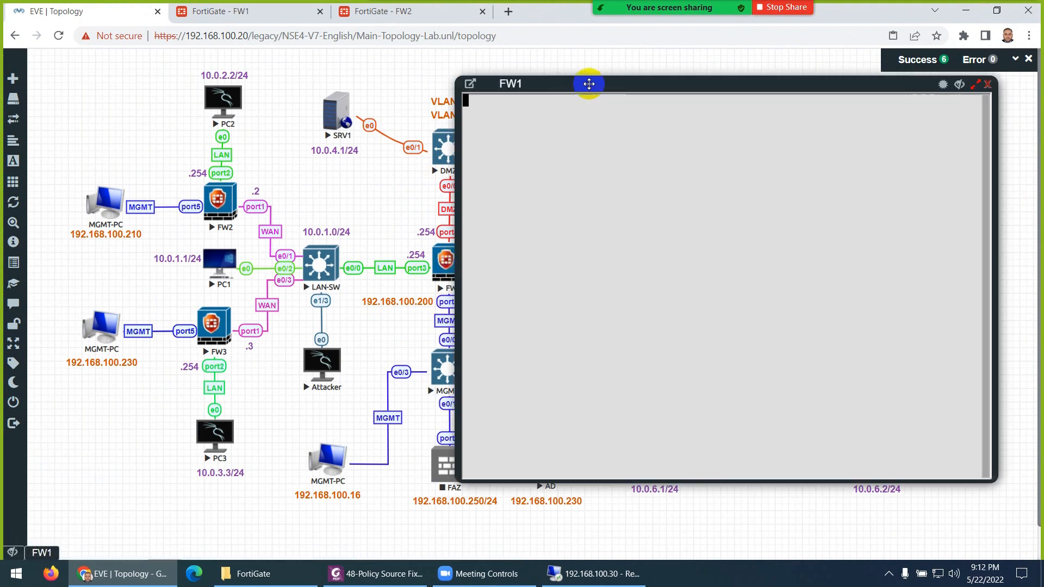
drag(589, 82, 641, 77)
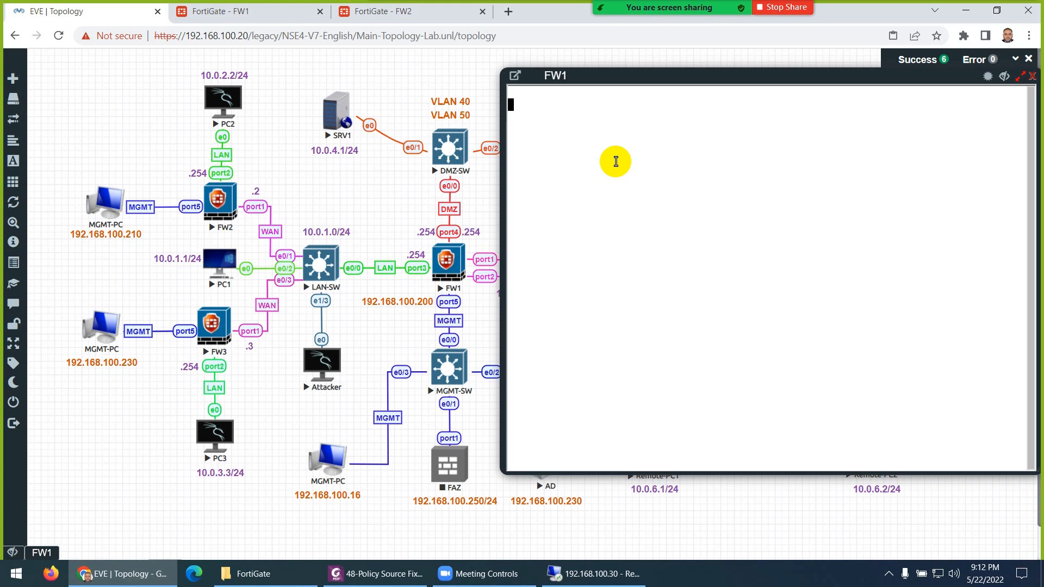
key(Return)
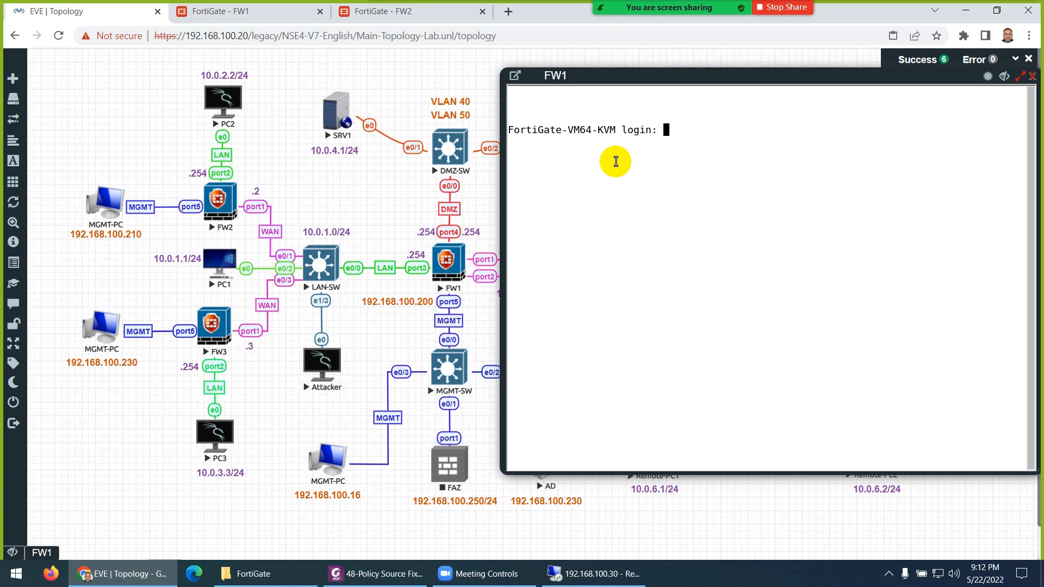
text(admin)
key(Return)
key(Return)
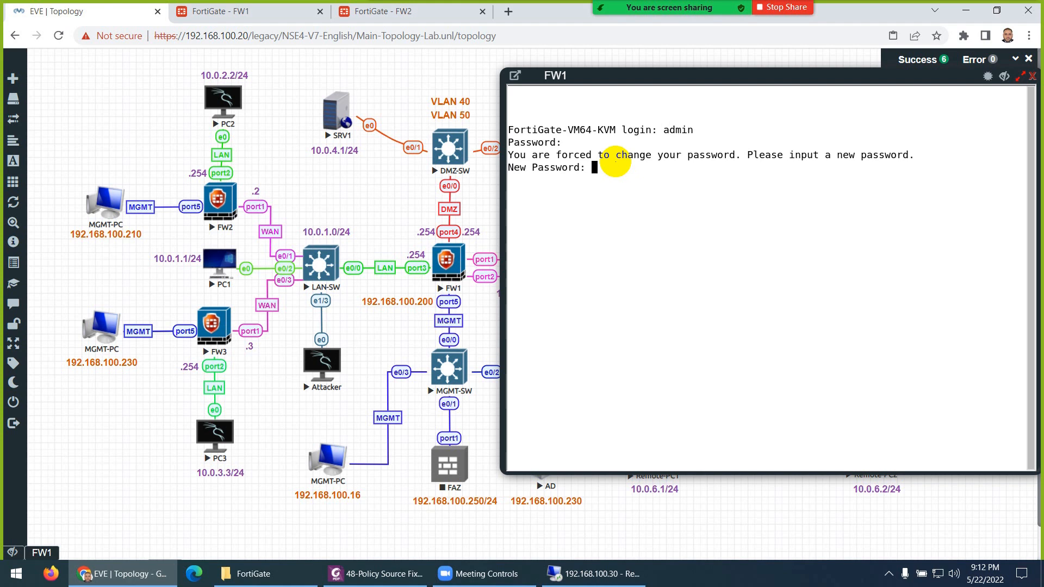
key(Return)
key(Return)
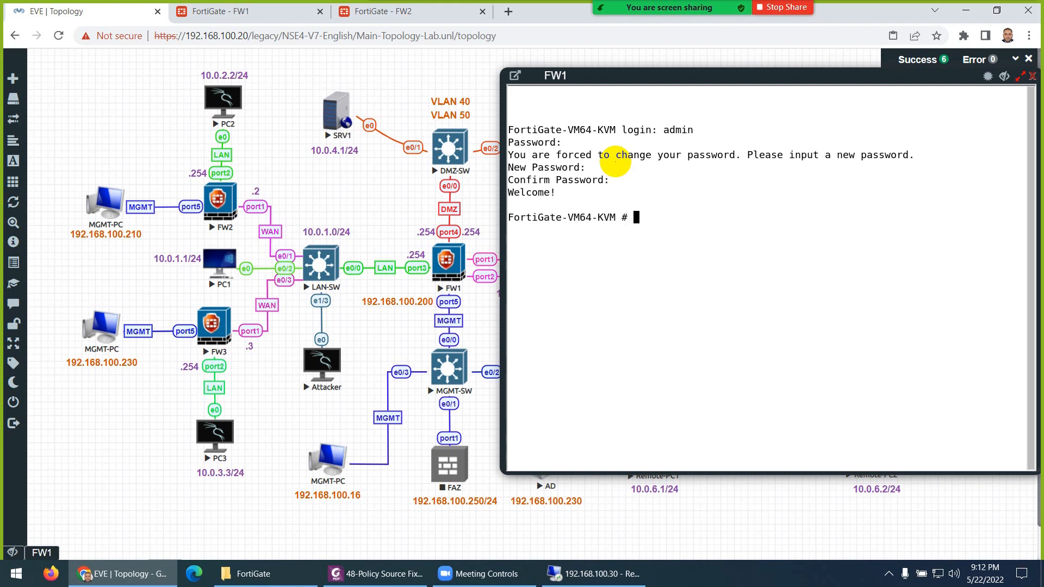
text(conif)
text(g system interface)
key(Return)
- Set port5 to 192.168.100.200/24 with HTTPS, HTTP, ping and SSH access, and save
text(edit port3)
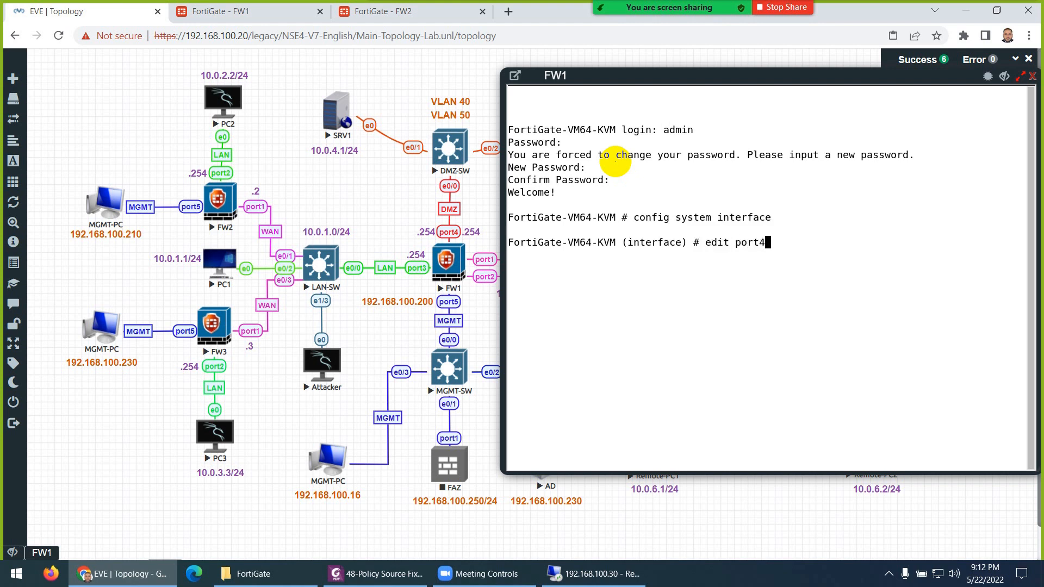
key(Return)
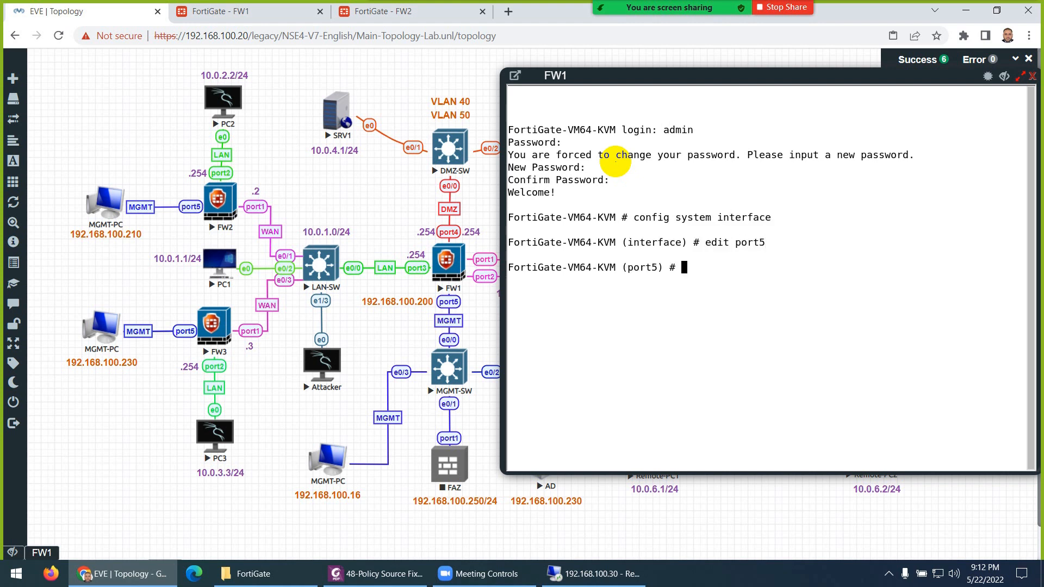
text(set allowaccess https http pin)
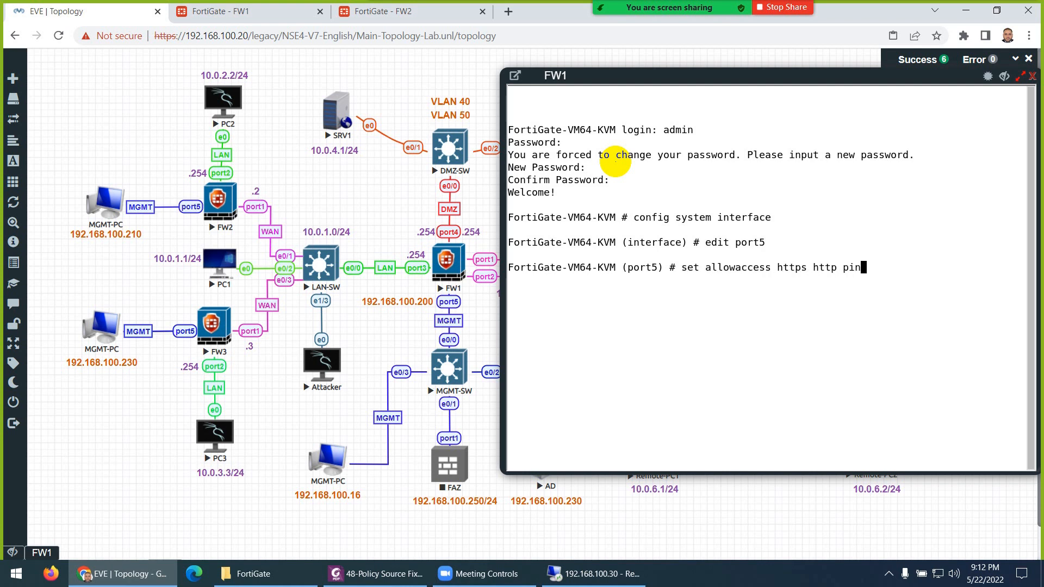
text(g  ssh)
key(Return)
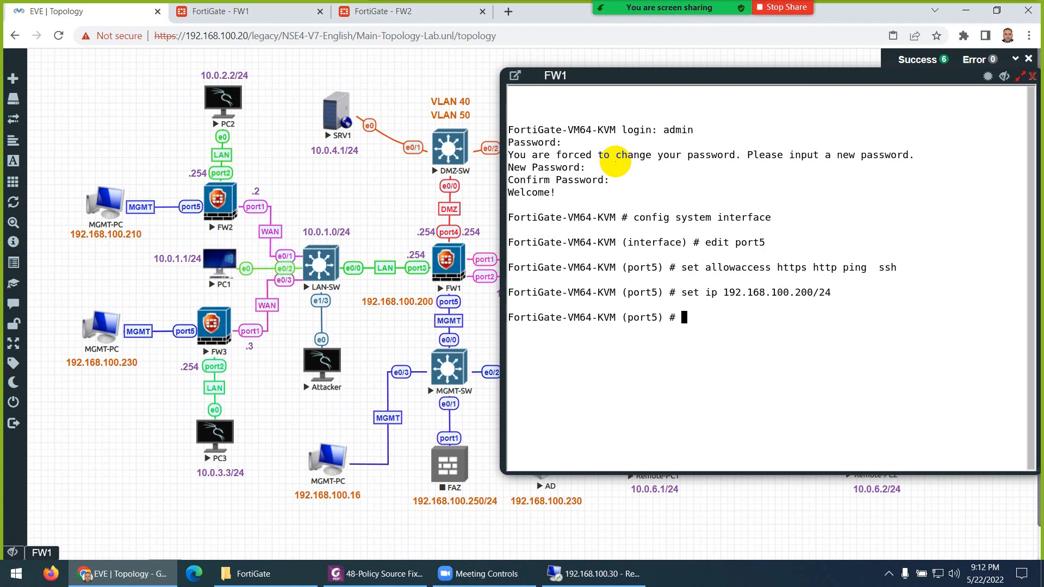
text(end)
key(Return)
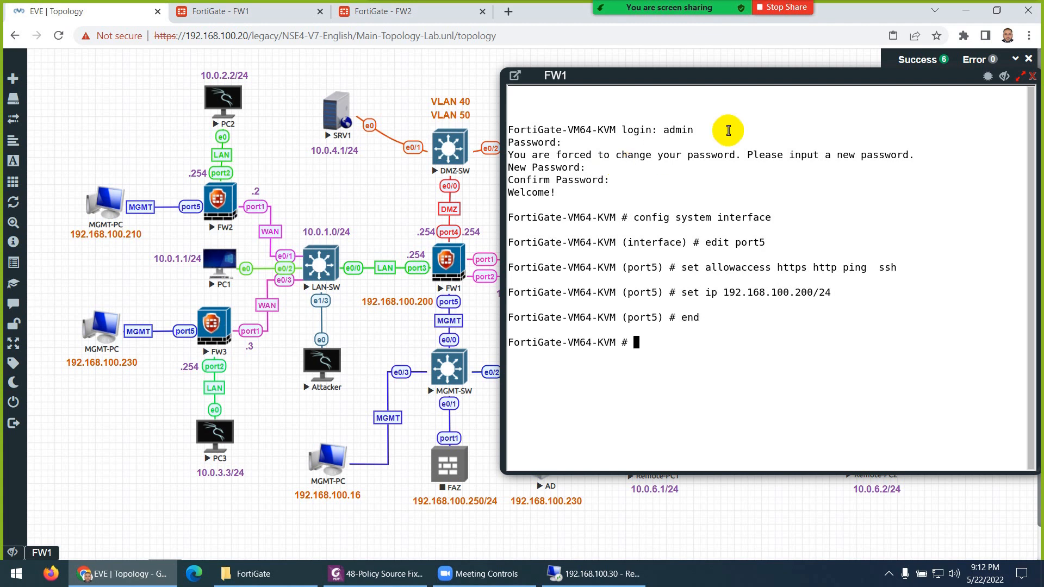
click(1032, 76)
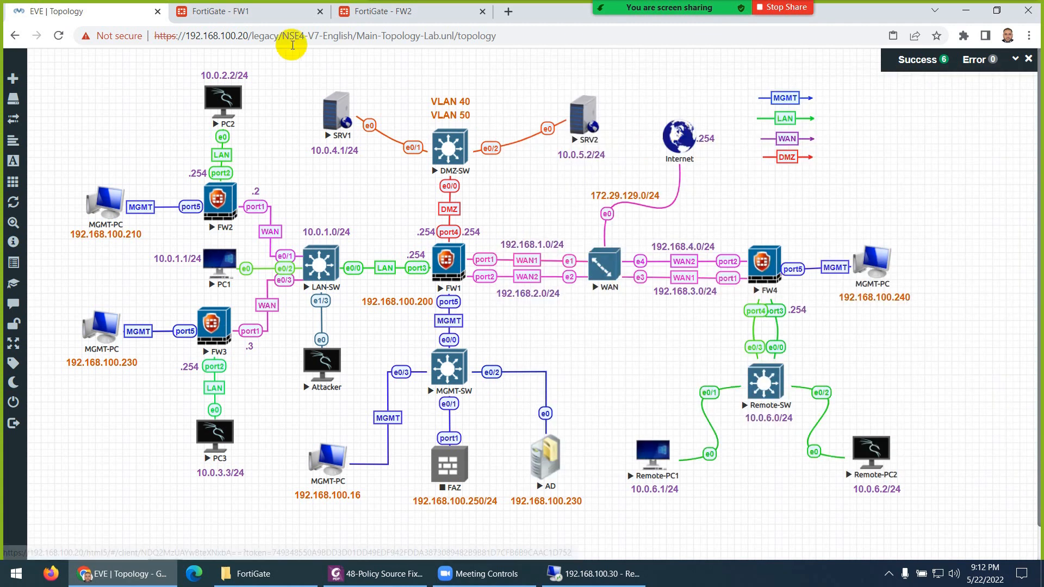
- Reload FW1's web page and log in as admin with the lab password
click(247, 11)
click(249, 39)
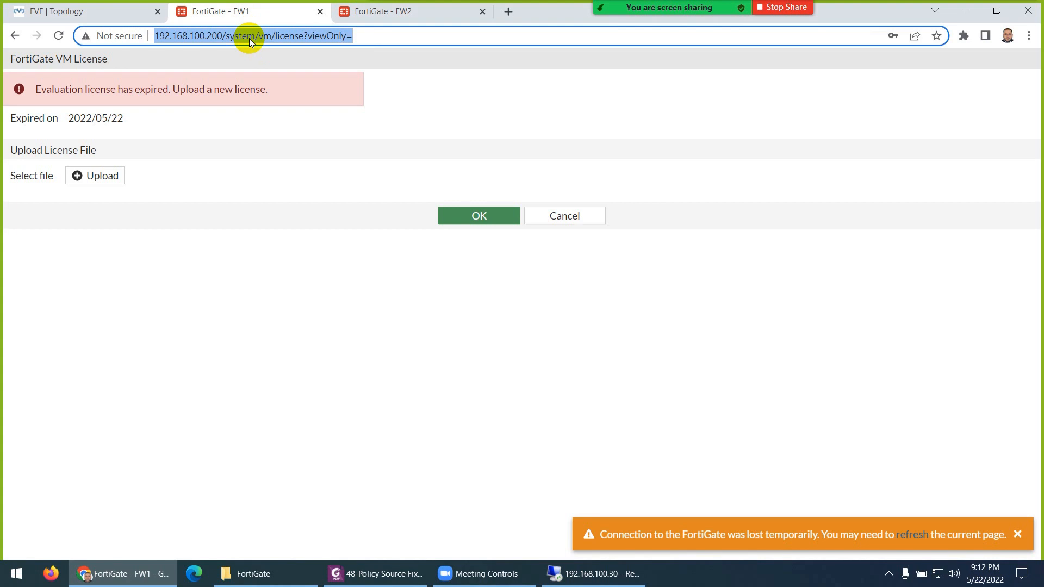
key(Return)
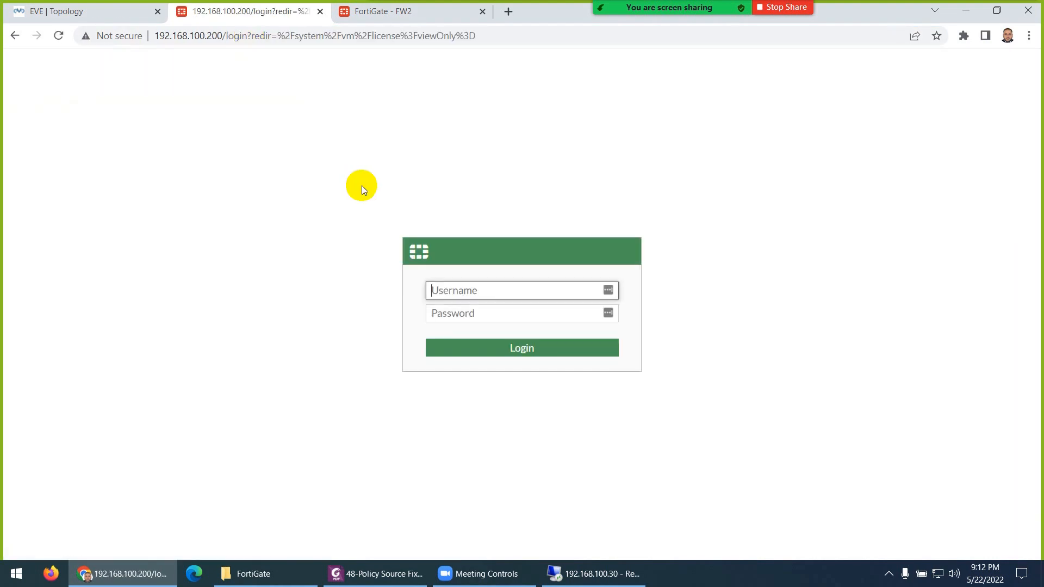
text(admin)
key(Tab)
text(123)
key(Return)
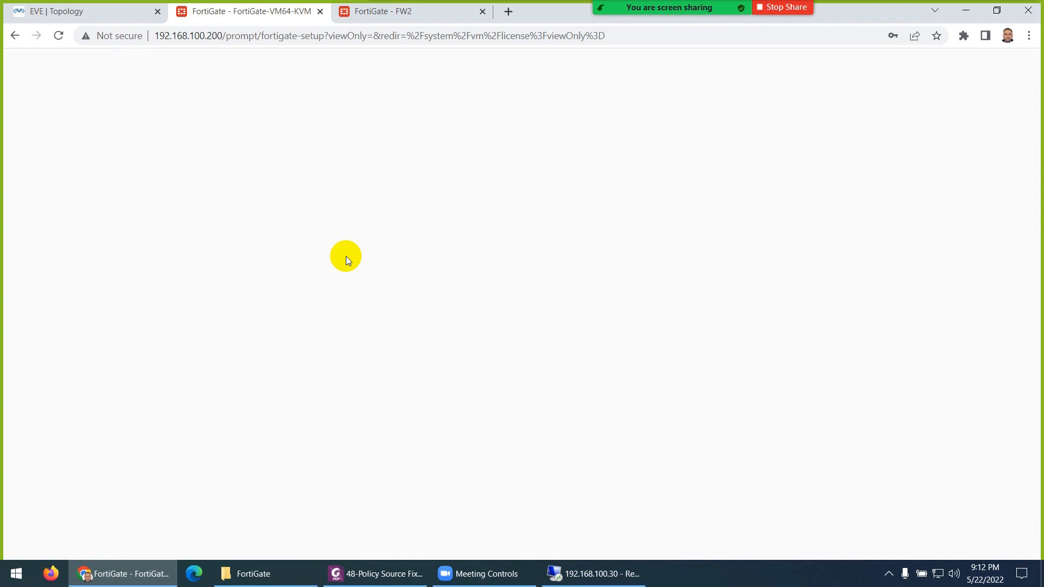
- Skip the setup prompt and FortiOS 7.0.0 overview, cancel the license form, and check notifications
click(563, 377)
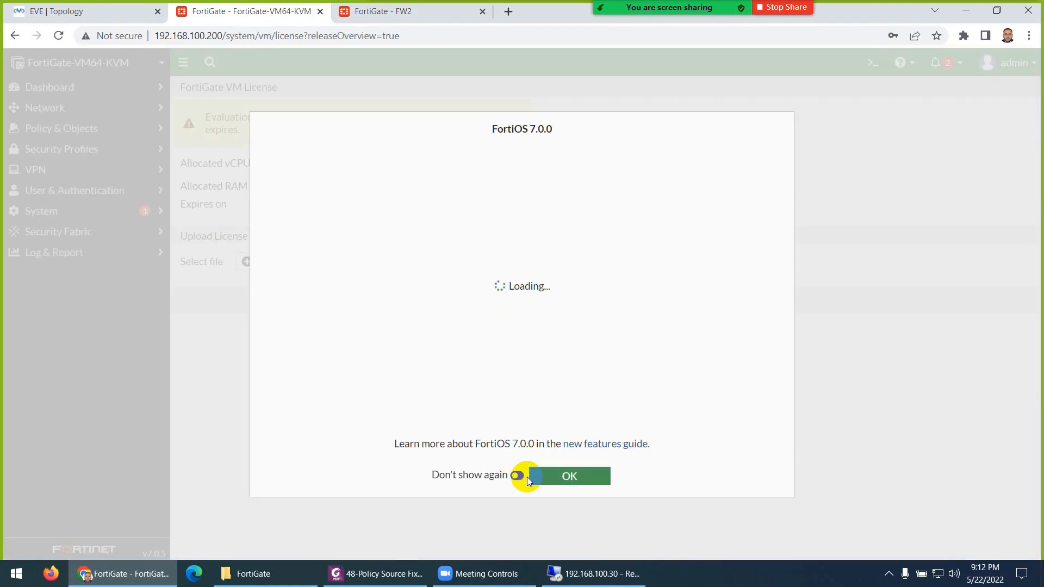
click(555, 476)
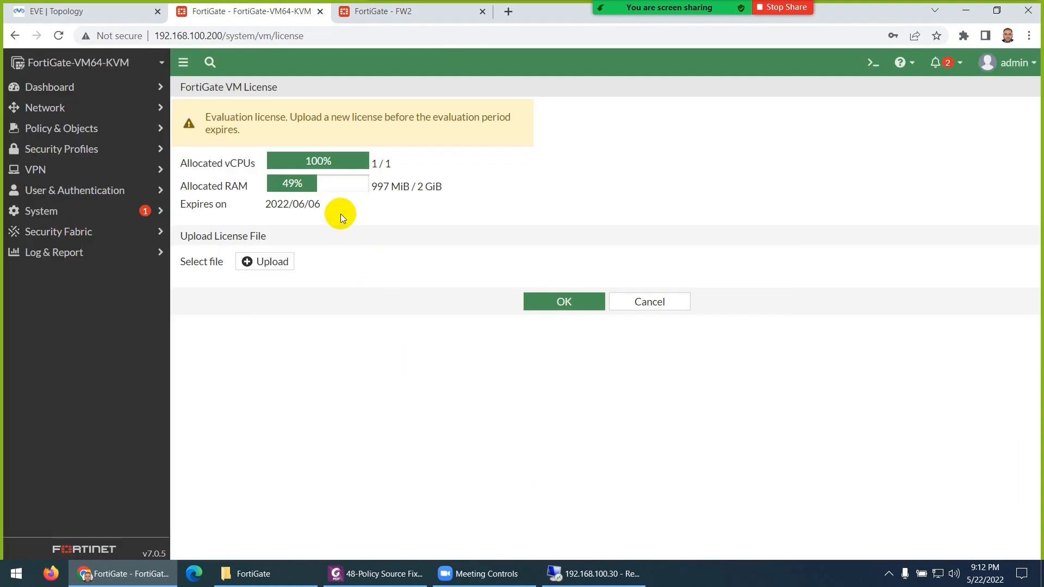
click(642, 300)
click(564, 302)
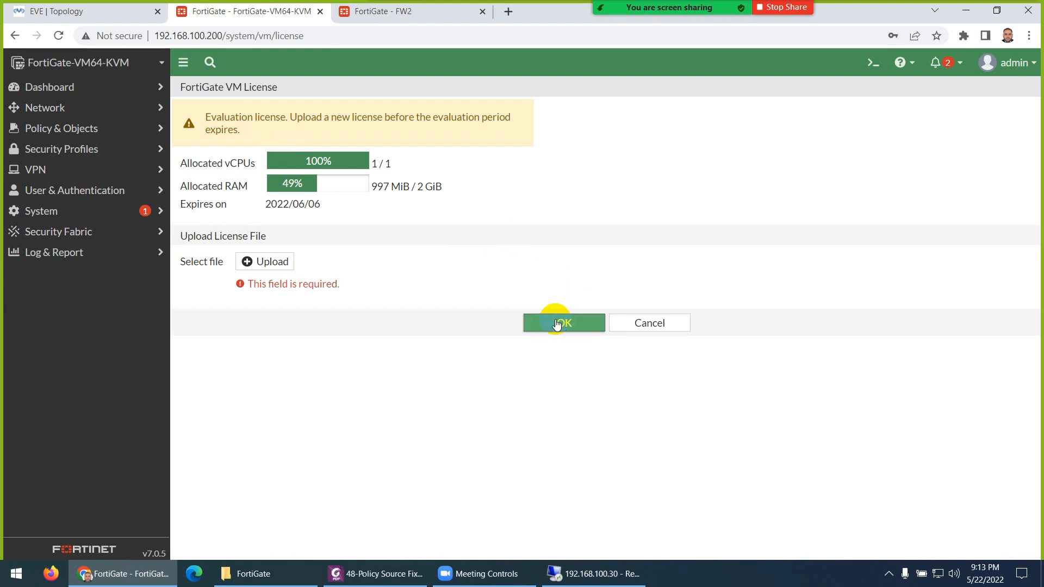
click(625, 323)
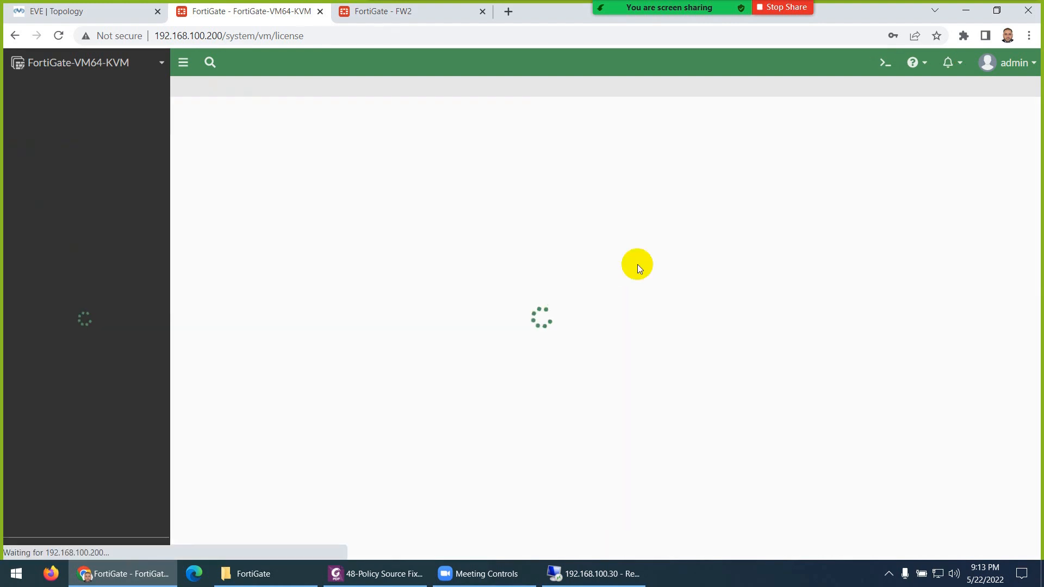
click(956, 65)
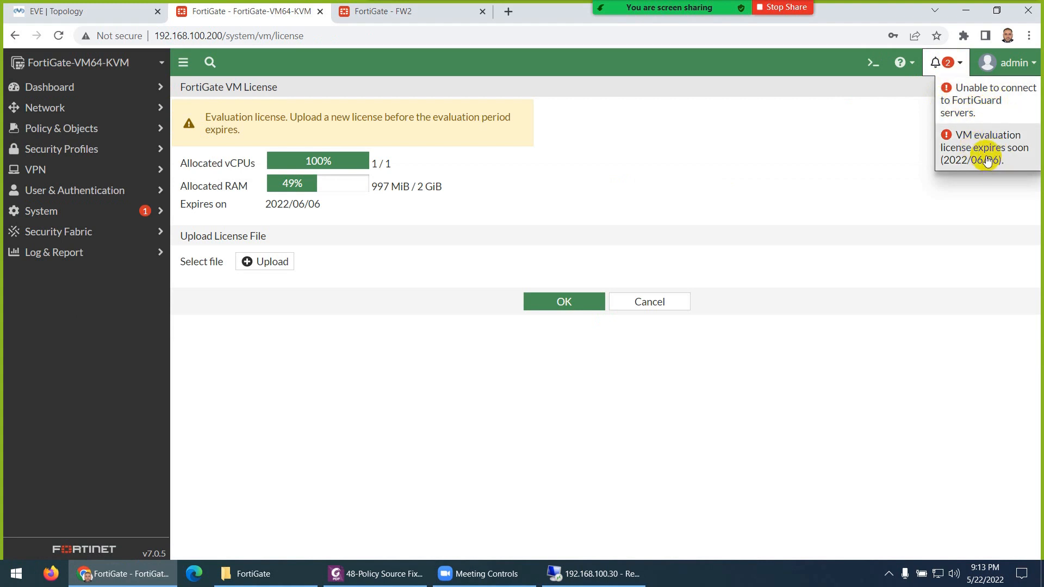
- Open Dashboard > Status, then review port5 in the Network > Interfaces list
click(52, 87)
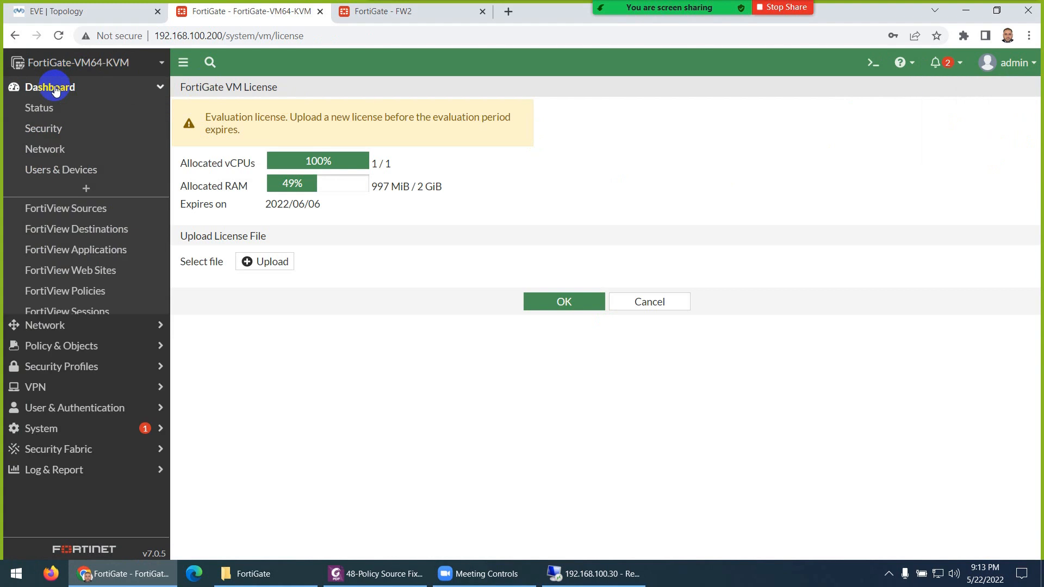
click(56, 113)
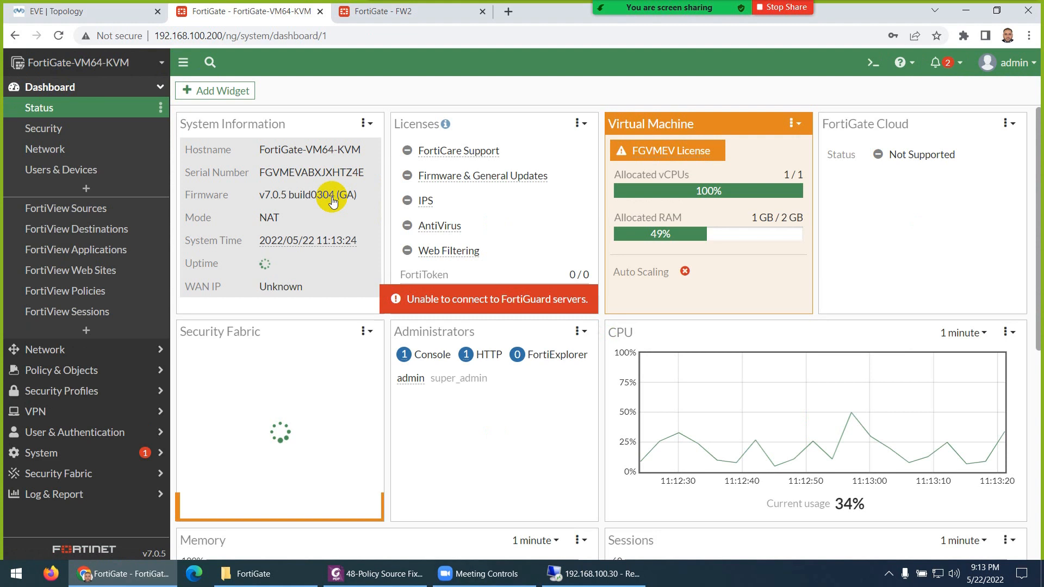
click(46, 350)
click(55, 135)
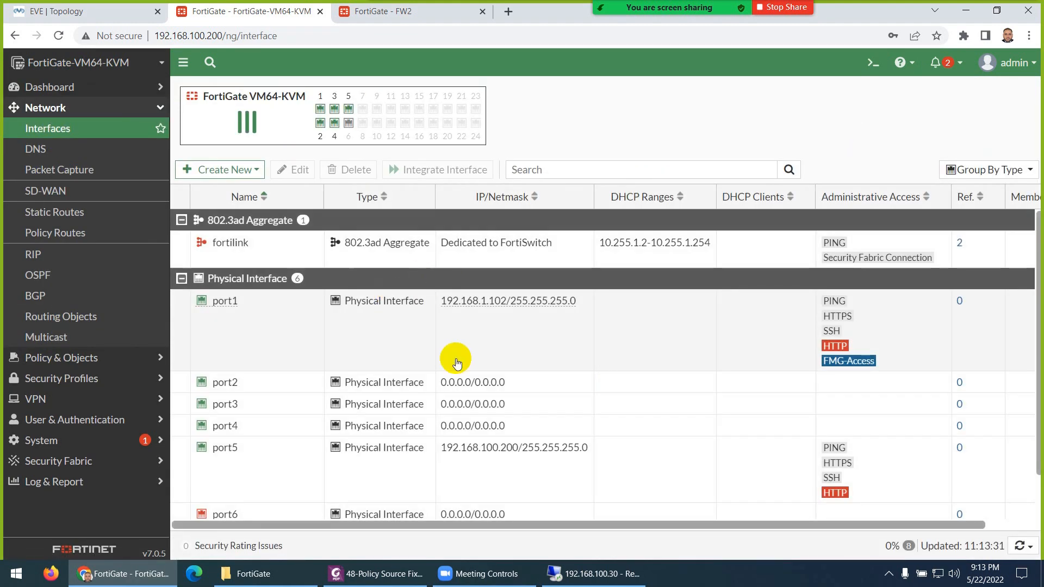
scroll(451, 380, down, 2)
scroll(459, 445, up, 2)
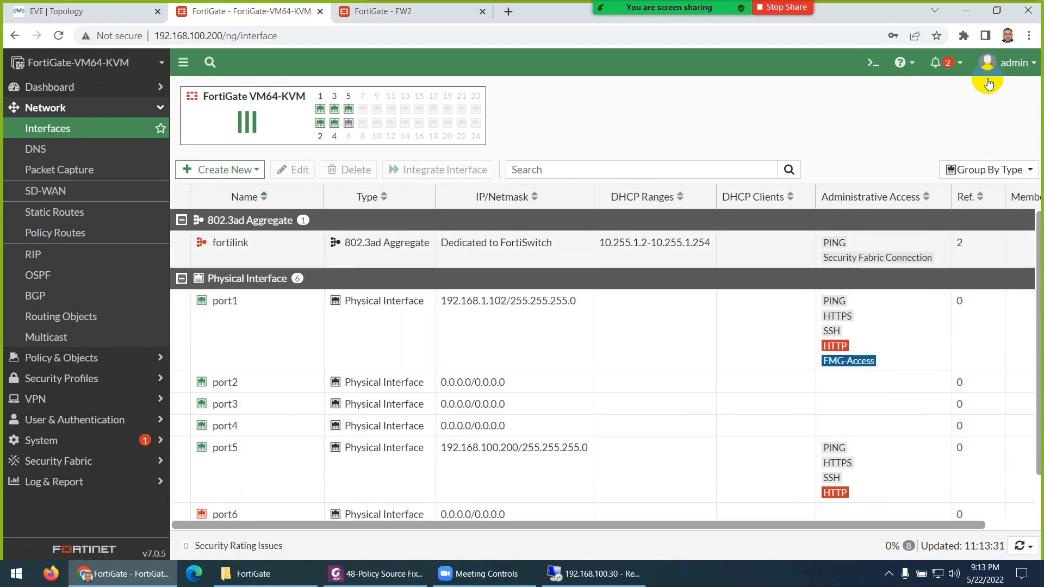
- Restore FW1_21-05-2022.conf via Configuration > Restore, accepting the reboot, and return to the topology
click(1006, 63)
mouse_move(986, 152)
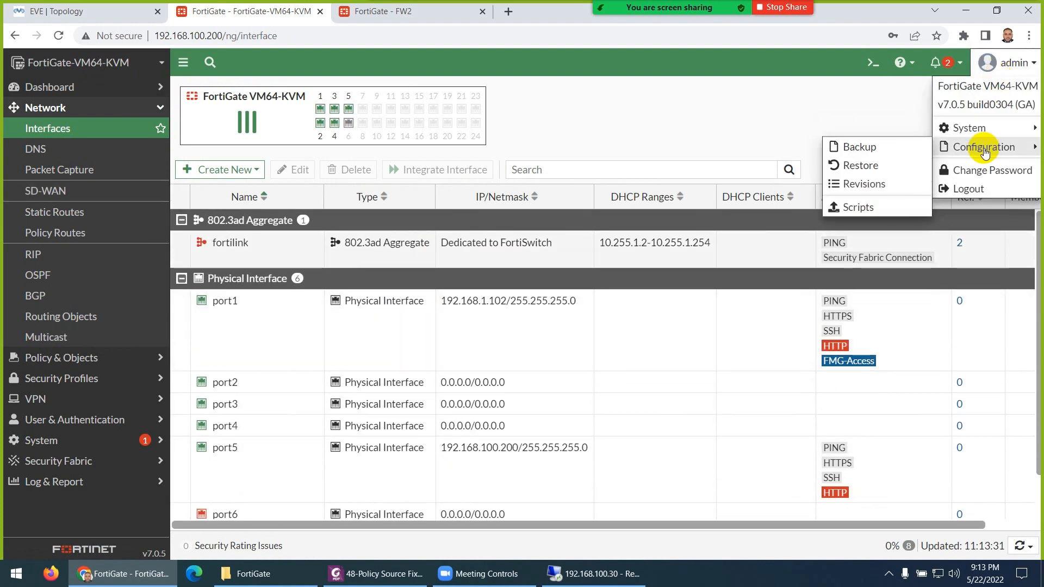
click(864, 166)
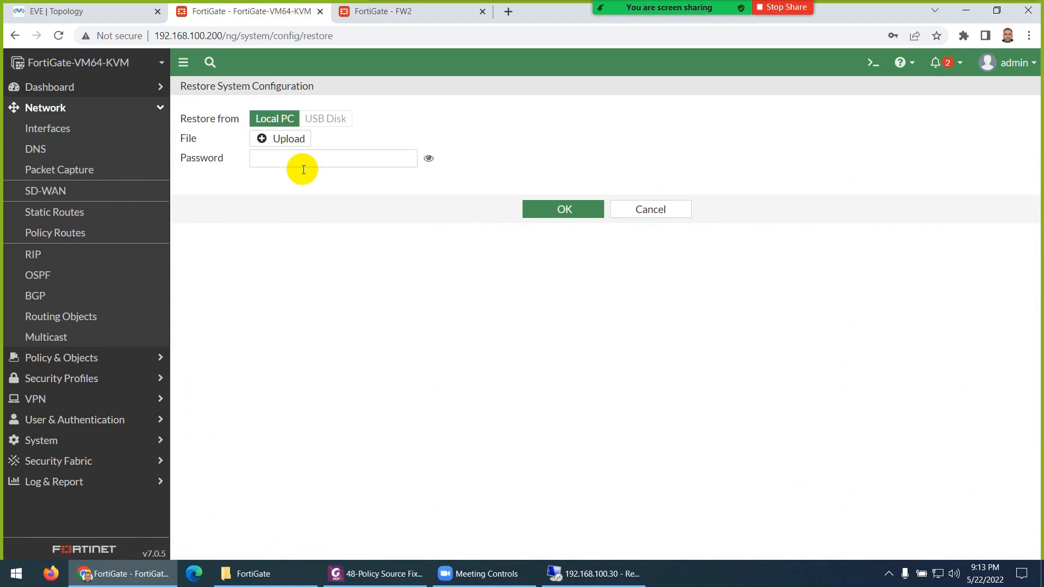
click(280, 139)
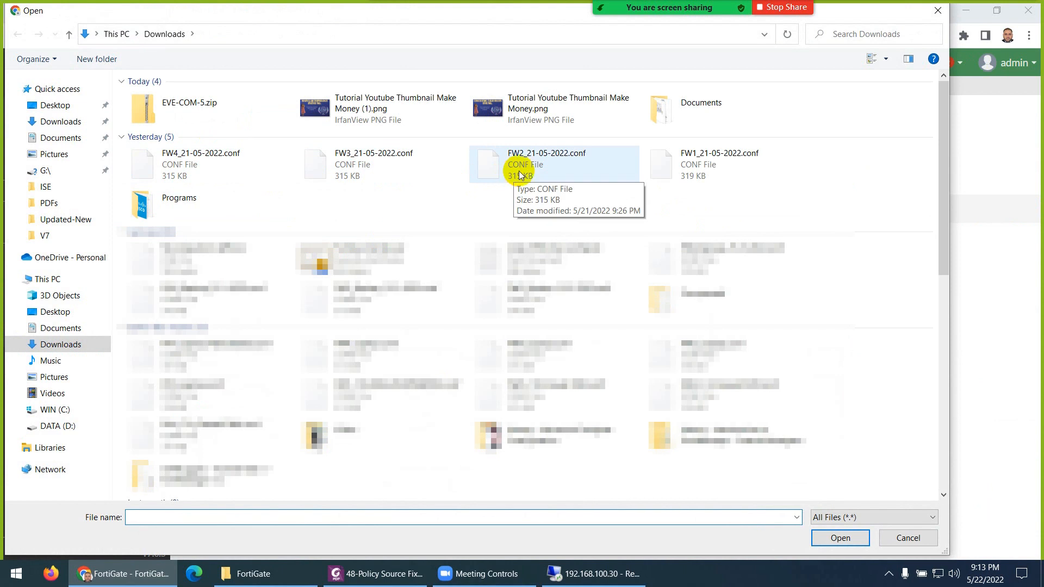
double_click(700, 171)
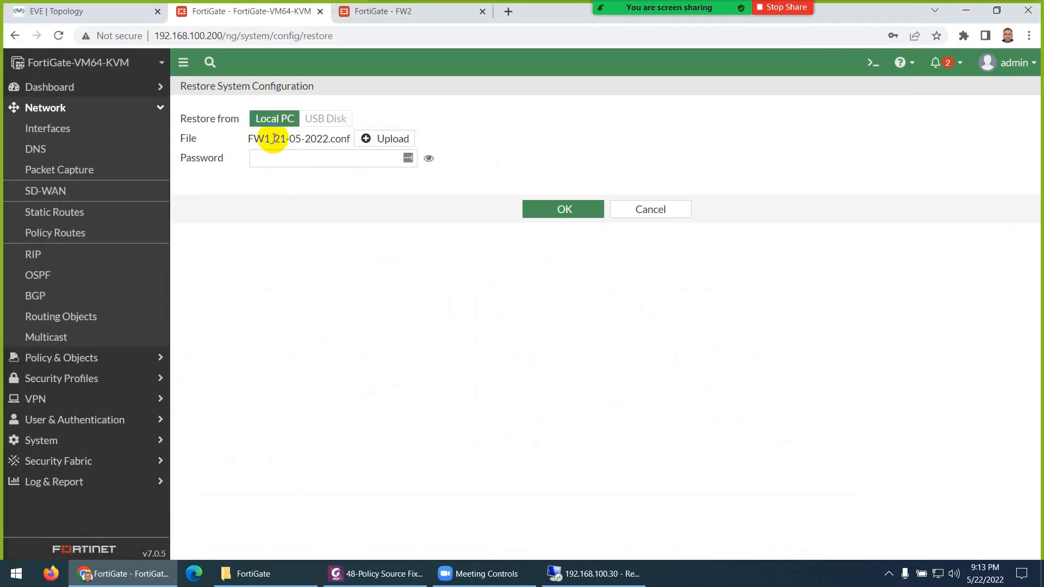
drag(278, 138, 325, 138)
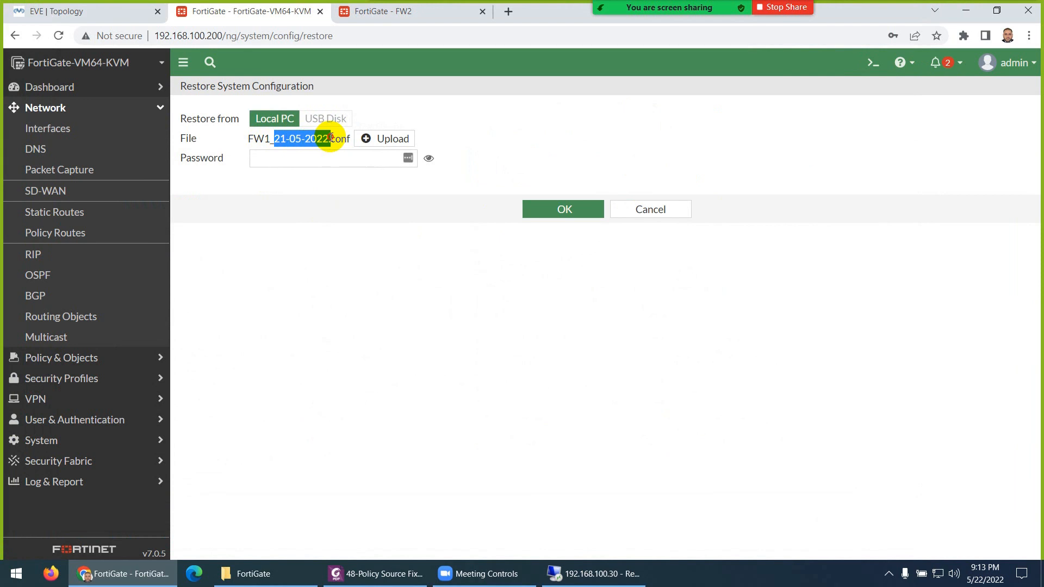
click(547, 216)
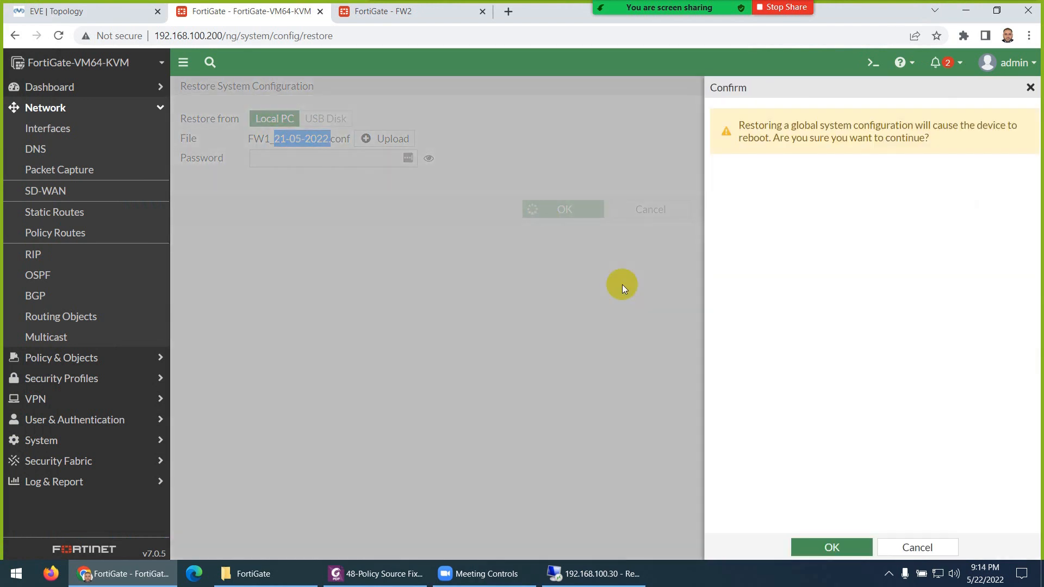
click(827, 546)
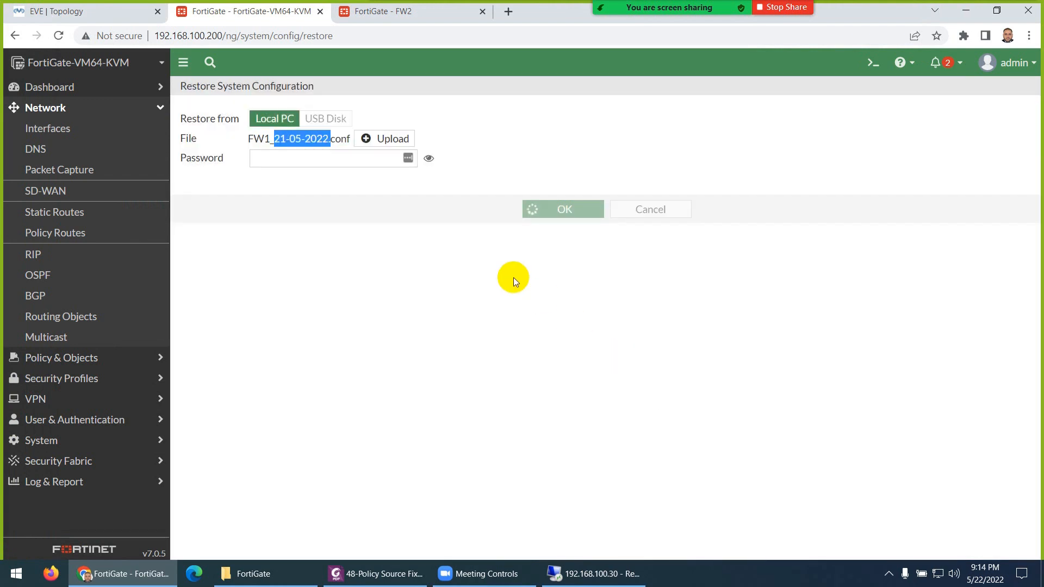
click(115, 11)
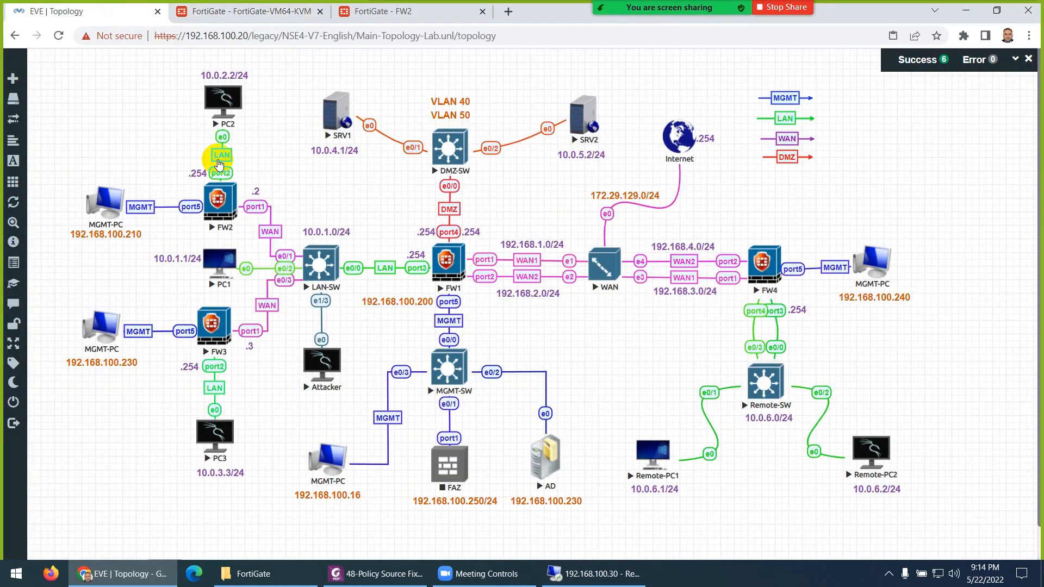
- Open FW2's console, log in as admin and set a new password
click(217, 201)
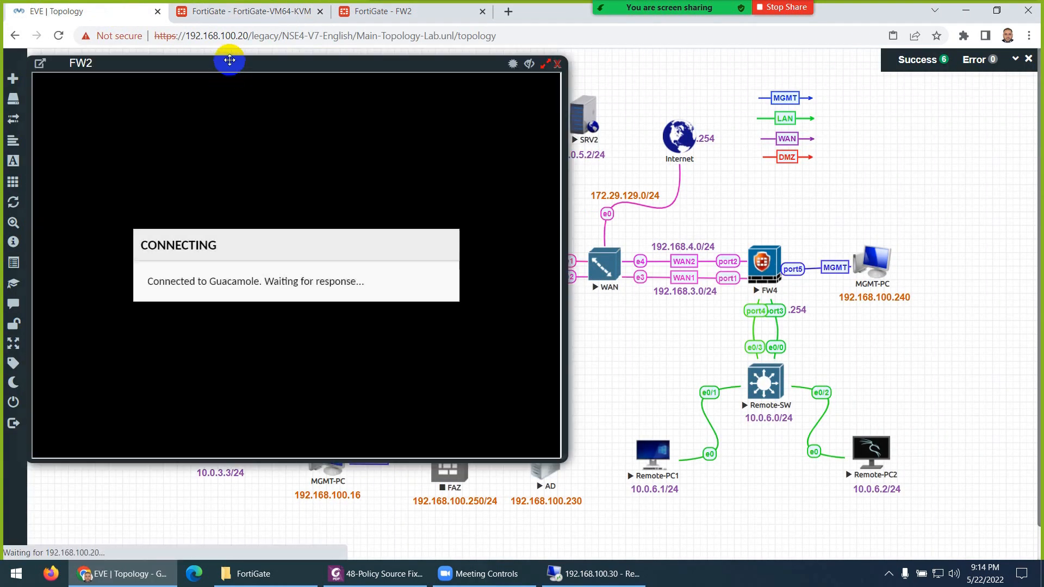
drag(230, 59, 636, 99)
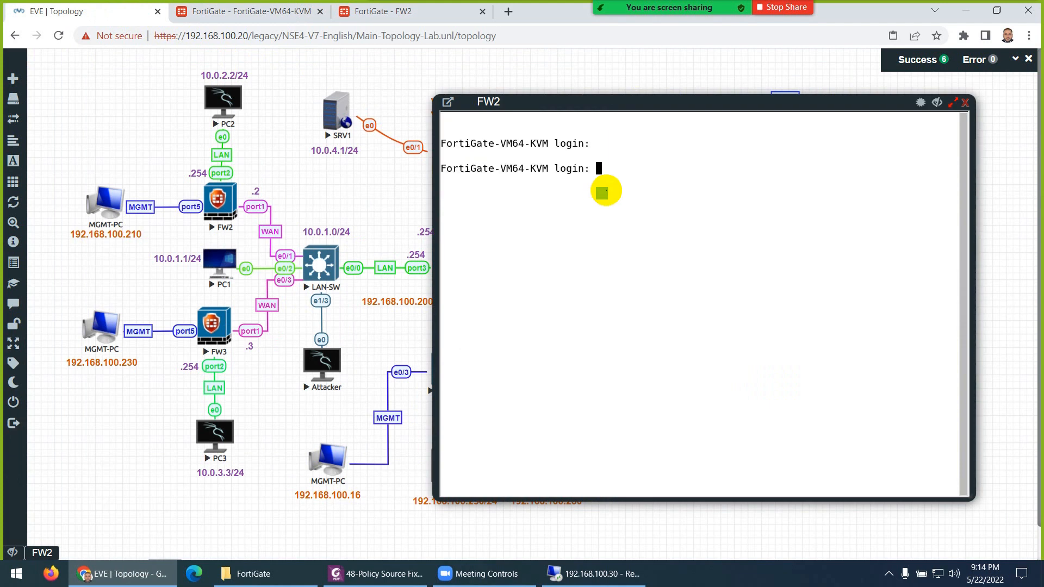
text(admin)
key(Return)
key(Return)
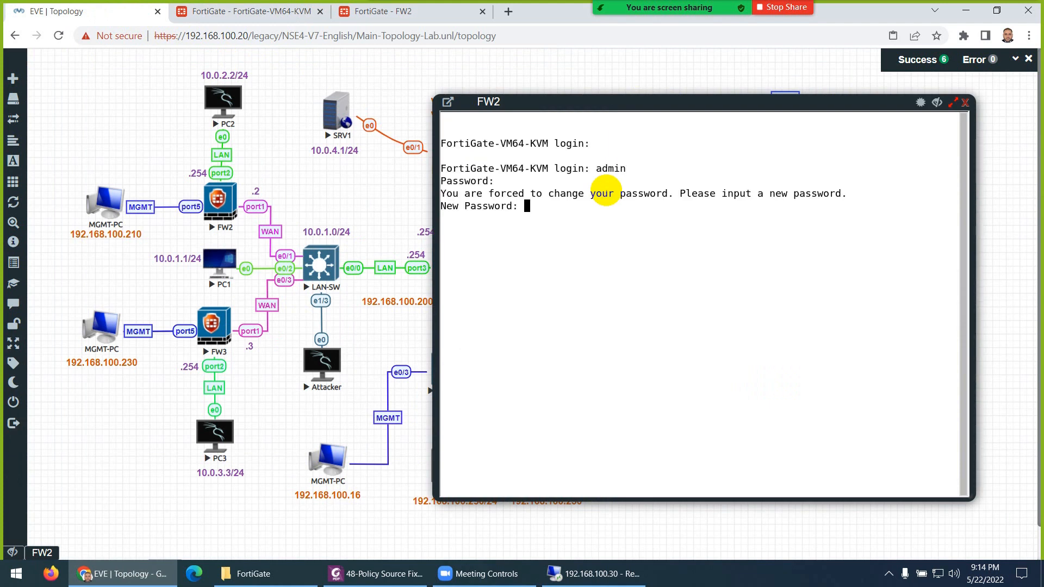
key(Return)
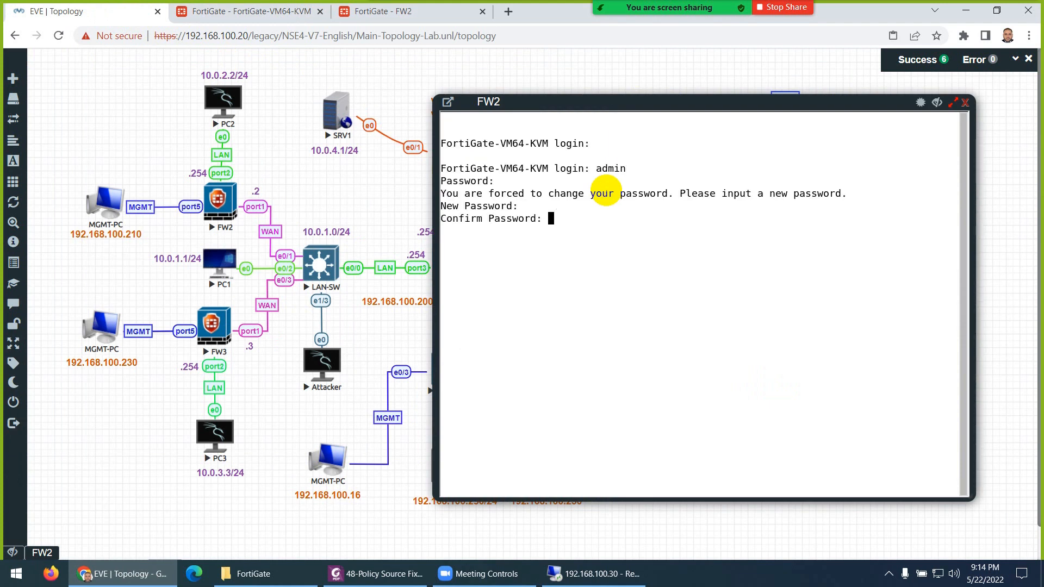
key(Return)
- Set port5 to 192.168.100.210/24 with HTTPS, HTTP, ping and SSH access, and save
text(config system interface)
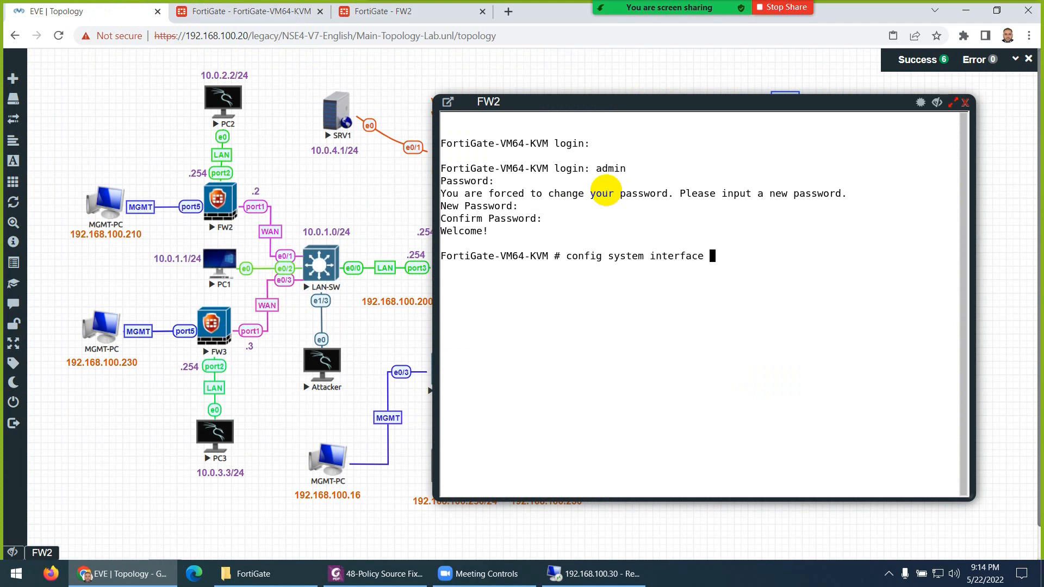
key(Return)
text(edit port1)
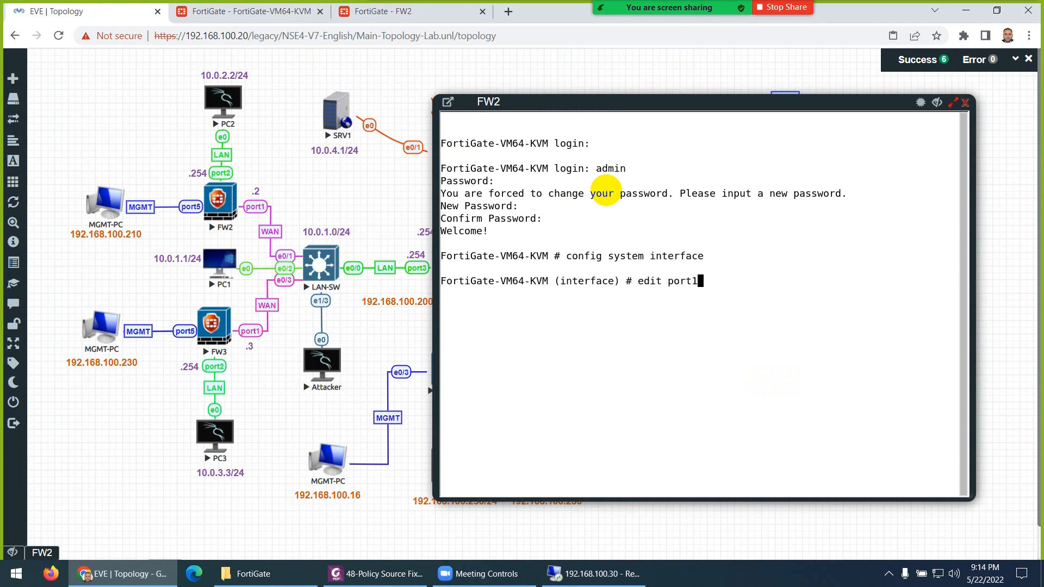
key(Return)
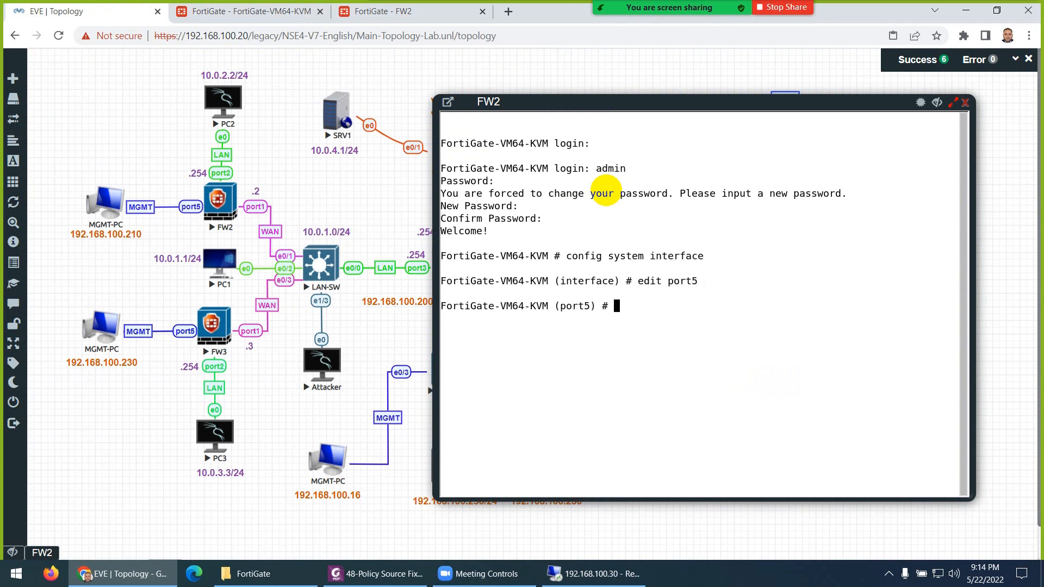
text(set allowaccess https )
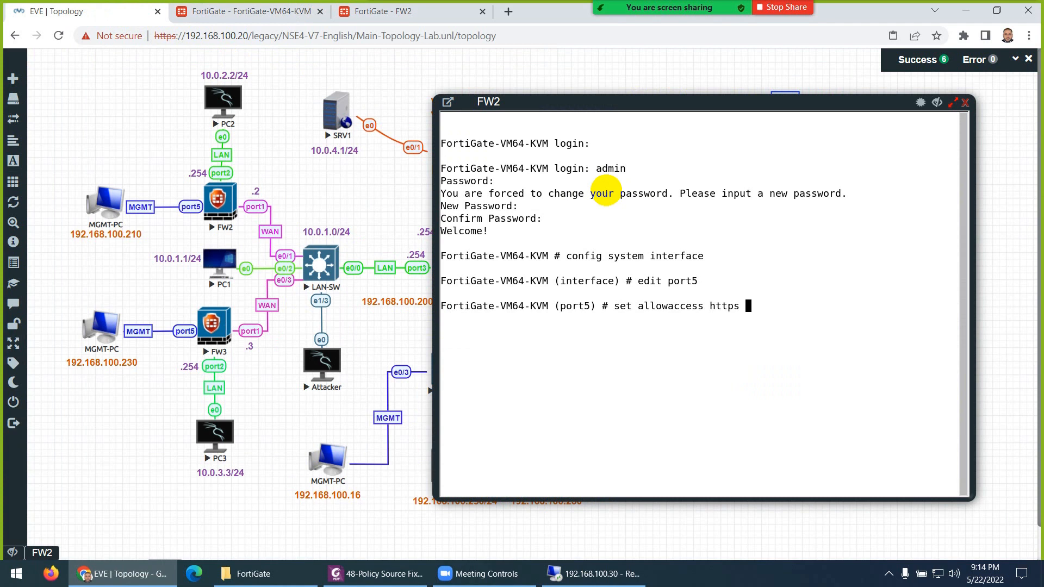
text(http ping  ssh)
key(Return)
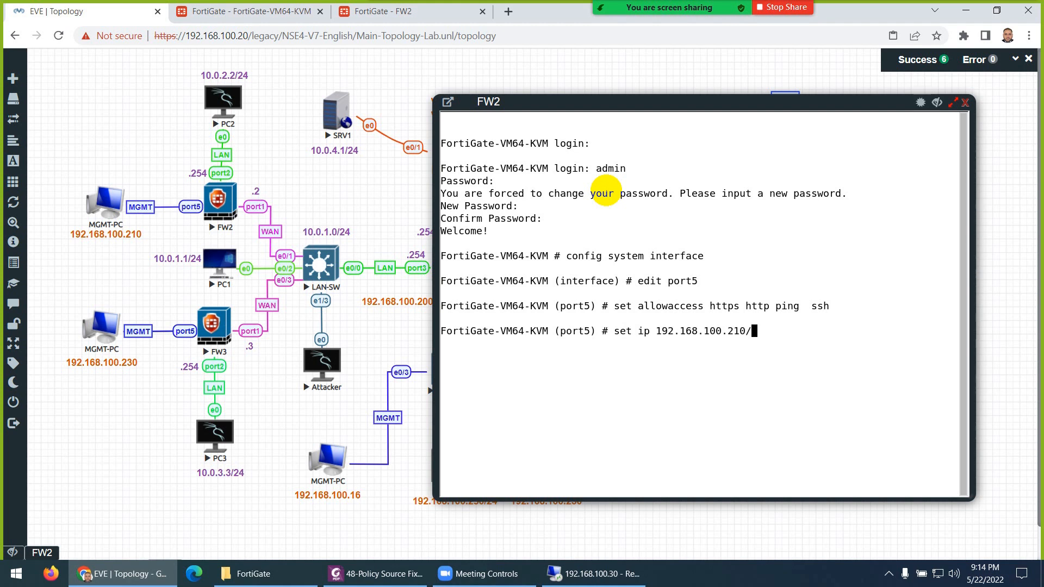
key(Return)
text(end)
key(Return)
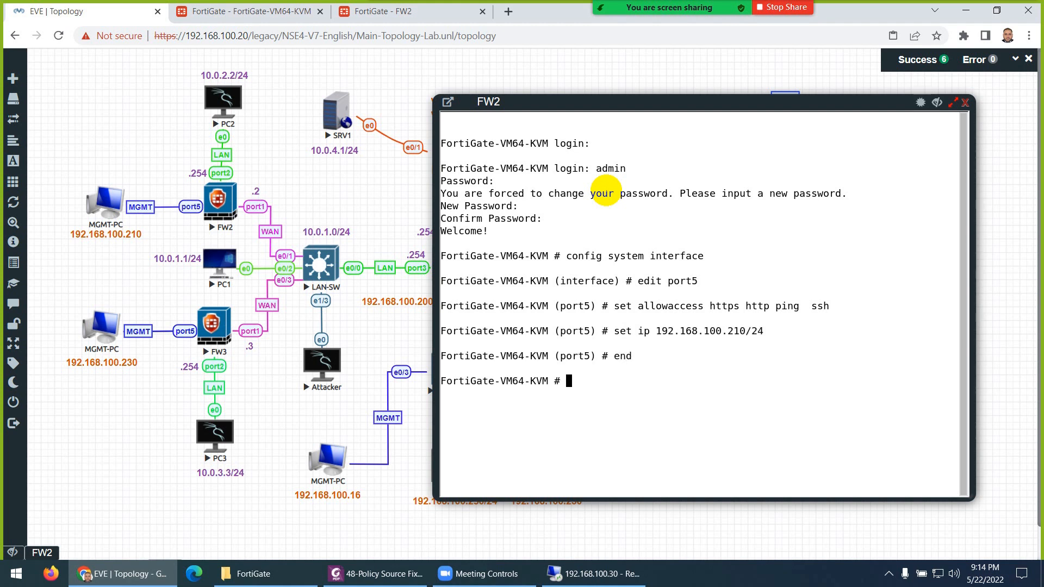
click(966, 102)
click(394, 17)
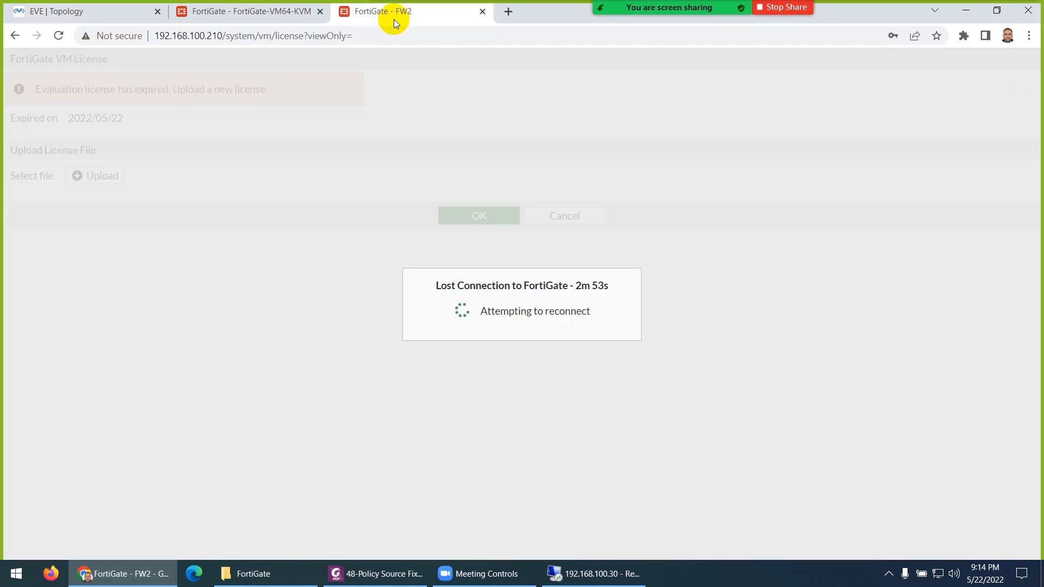
- Reload FW2's web page and log in as admin with the lab password
click(359, 45)
key(Return)
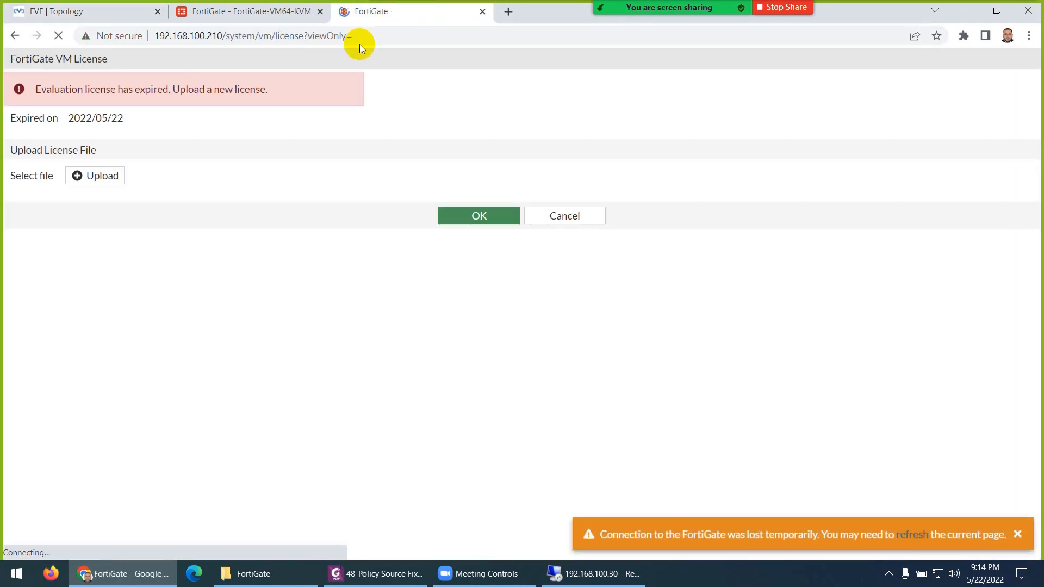
text(admin)
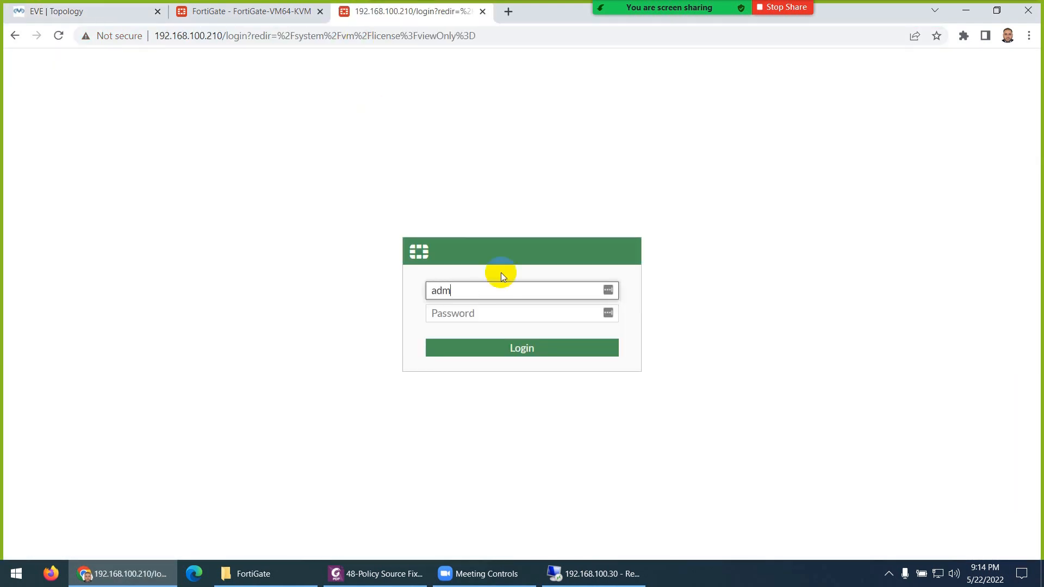
key(Tab)
text(123)
key(Return)
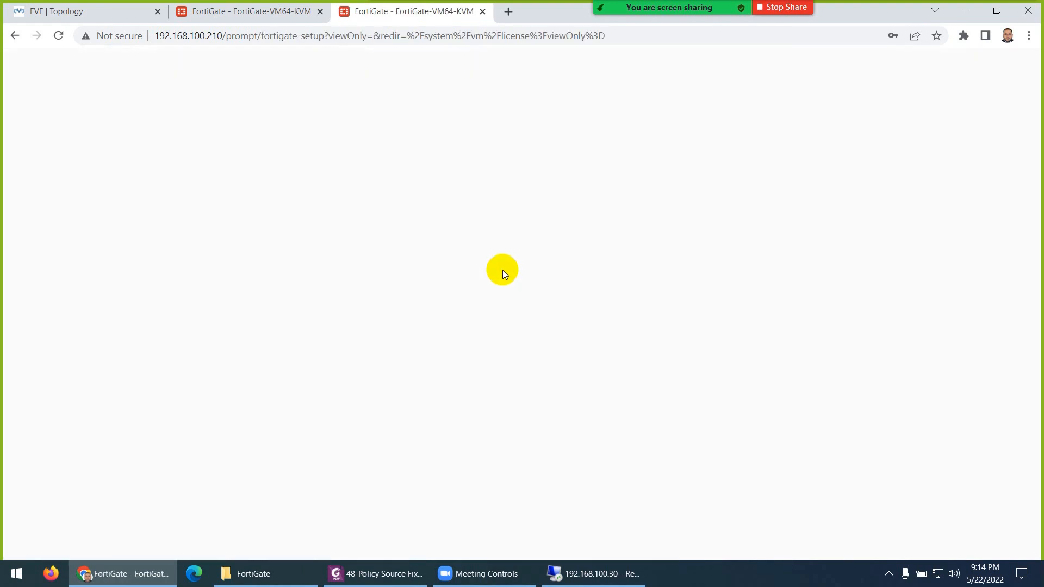
- Skip setup, suppress the FortiOS 7.0.0 overview, and check the license on the Status dashboard
click(557, 375)
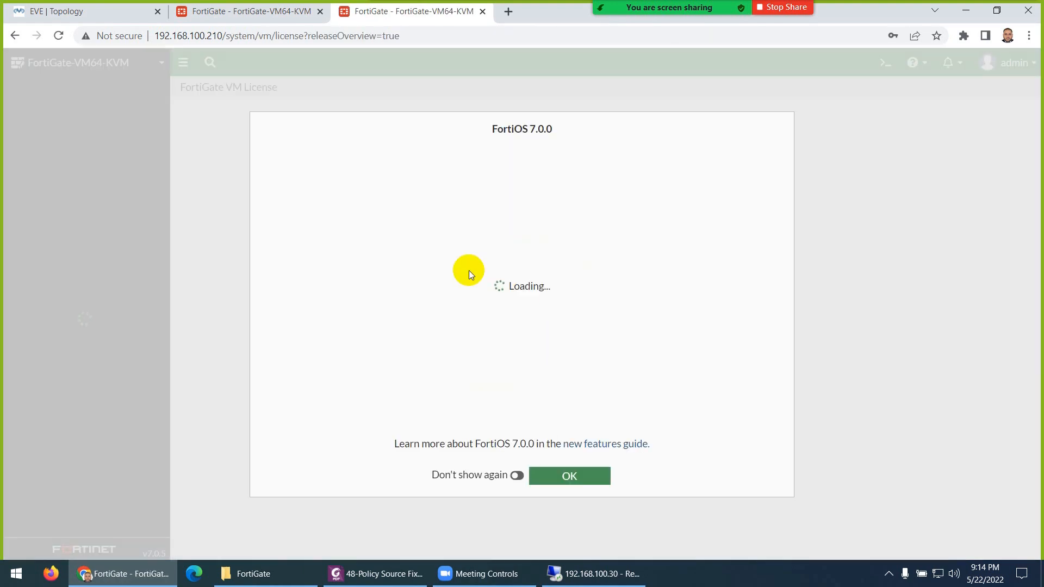
click(517, 476)
click(559, 475)
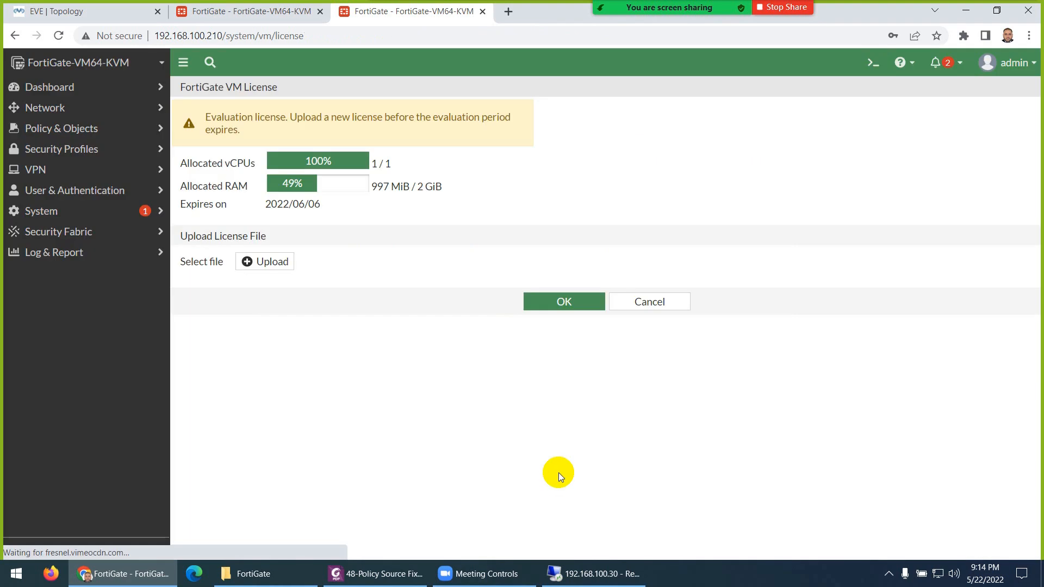
click(41, 87)
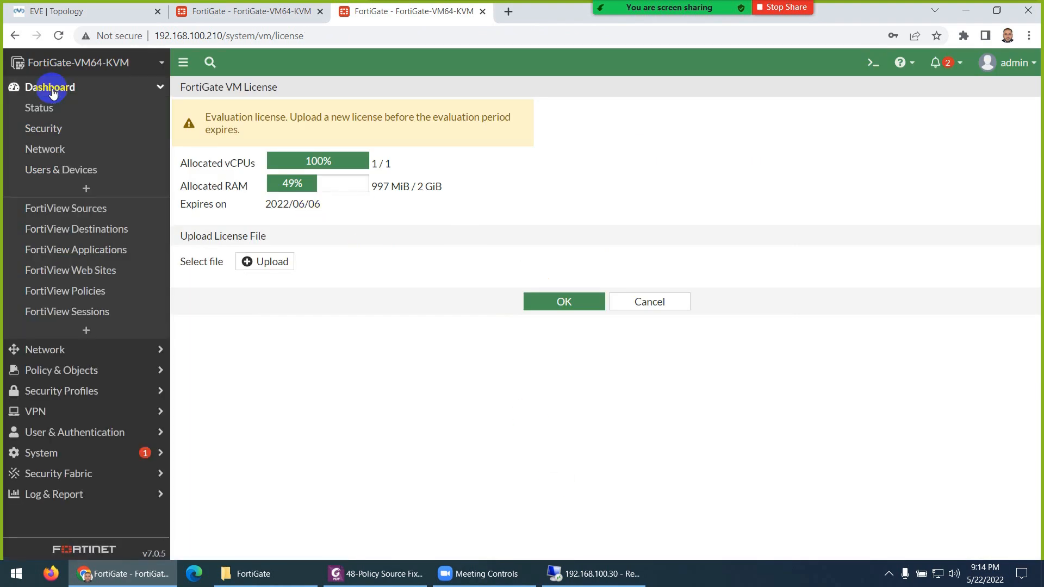
click(46, 110)
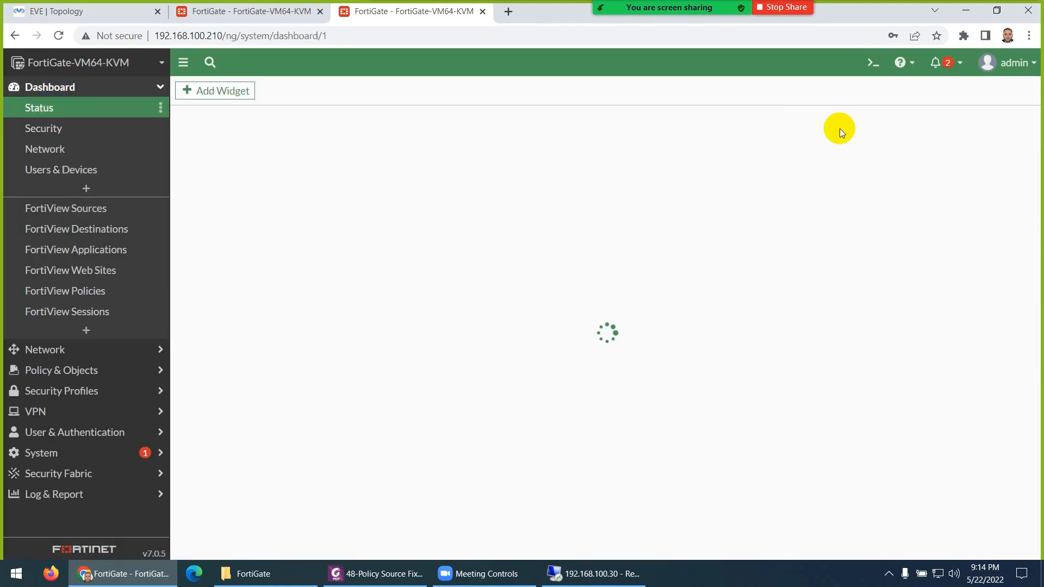
click(936, 63)
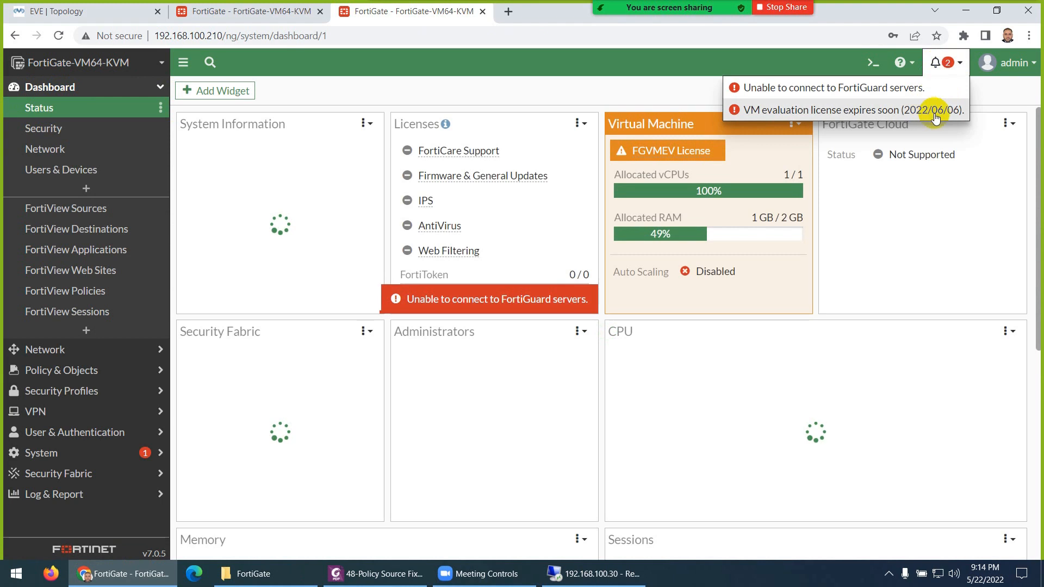
click(998, 63)
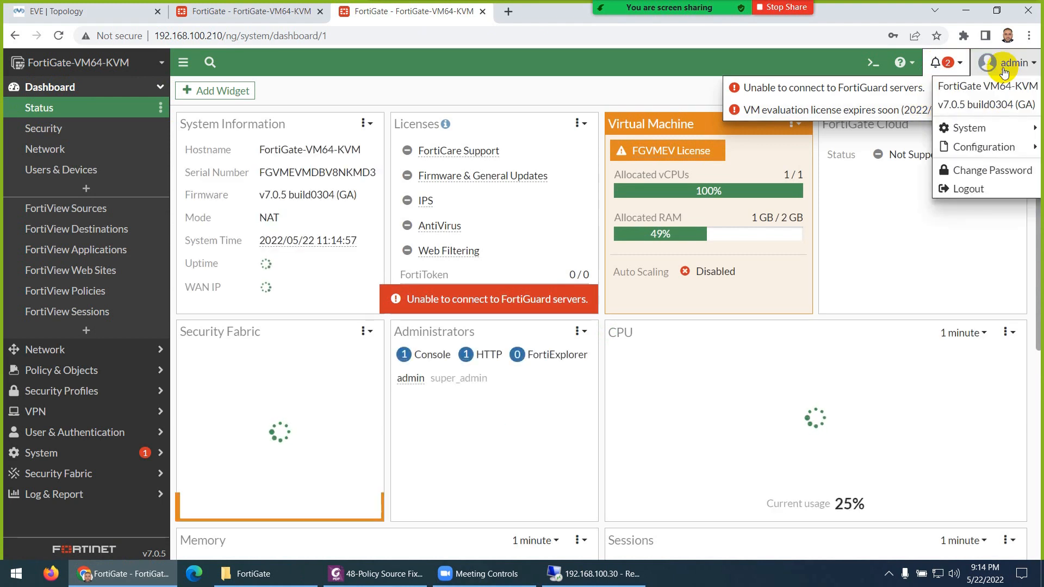
- Restore the FW2_21-05-2022.conf backup and confirm the resulting reboot
mouse_move(939, 145)
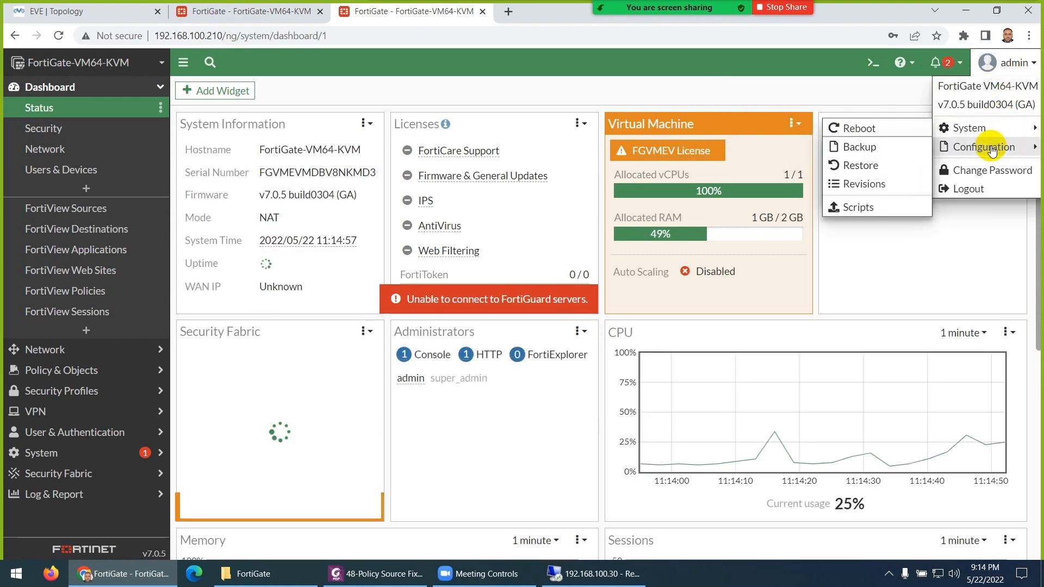
click(886, 163)
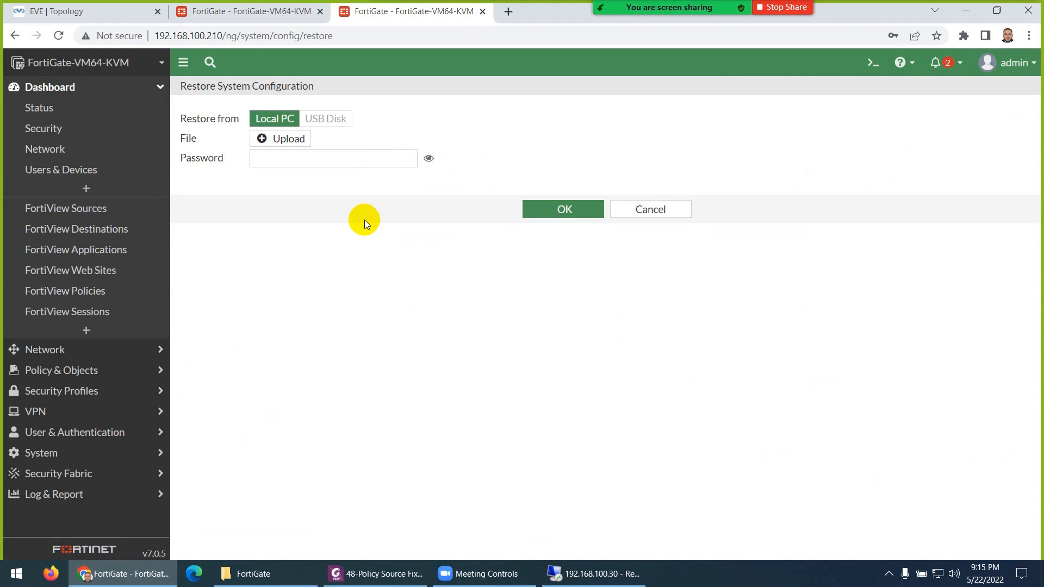
click(305, 145)
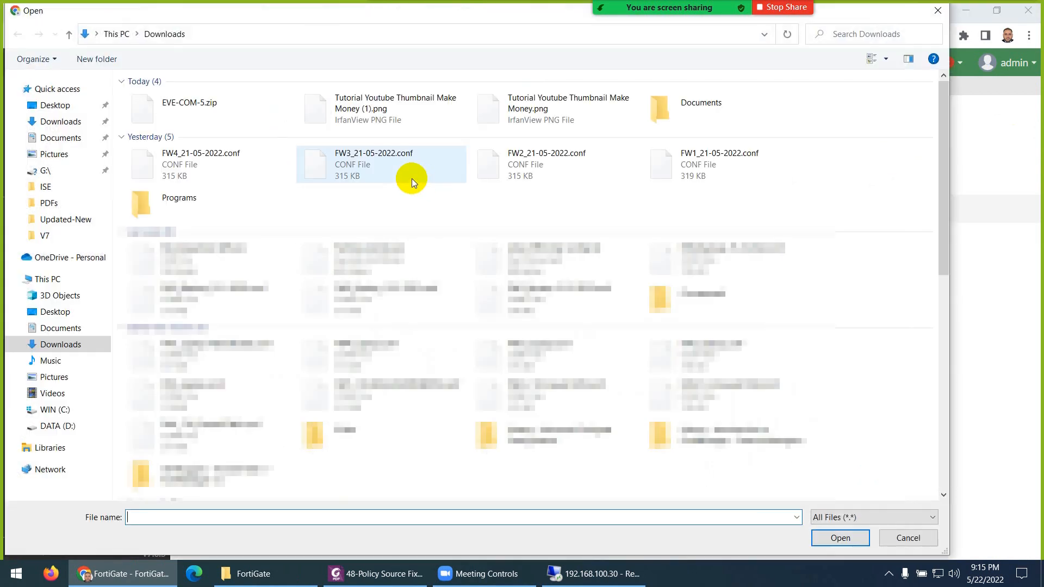
double_click(533, 163)
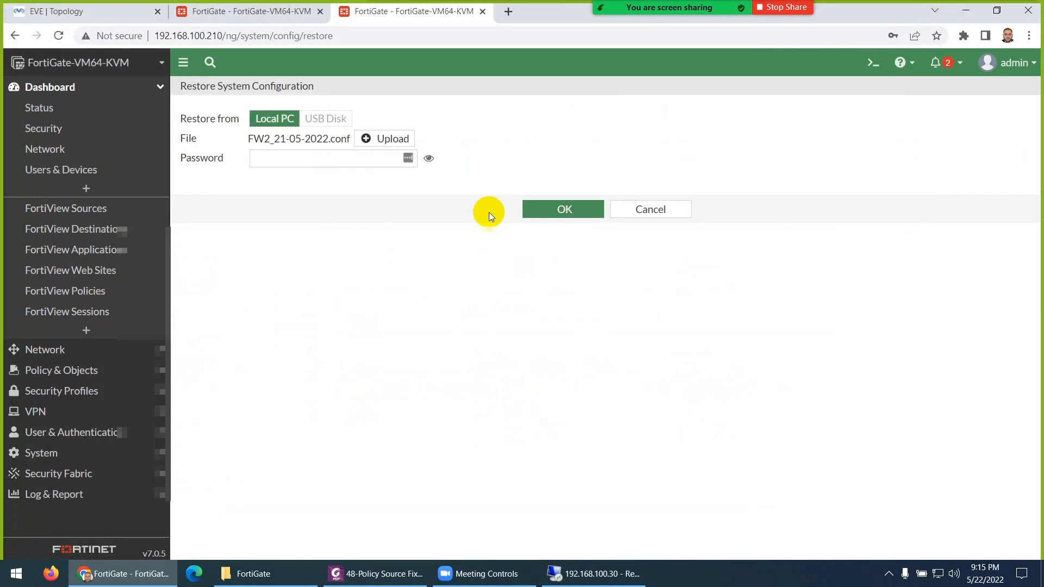
click(566, 216)
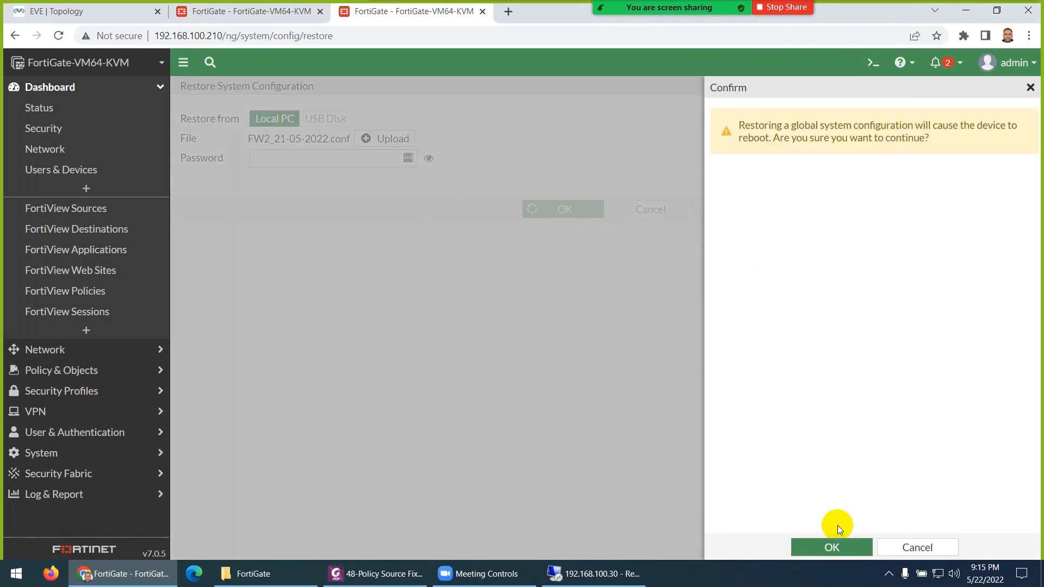
click(830, 546)
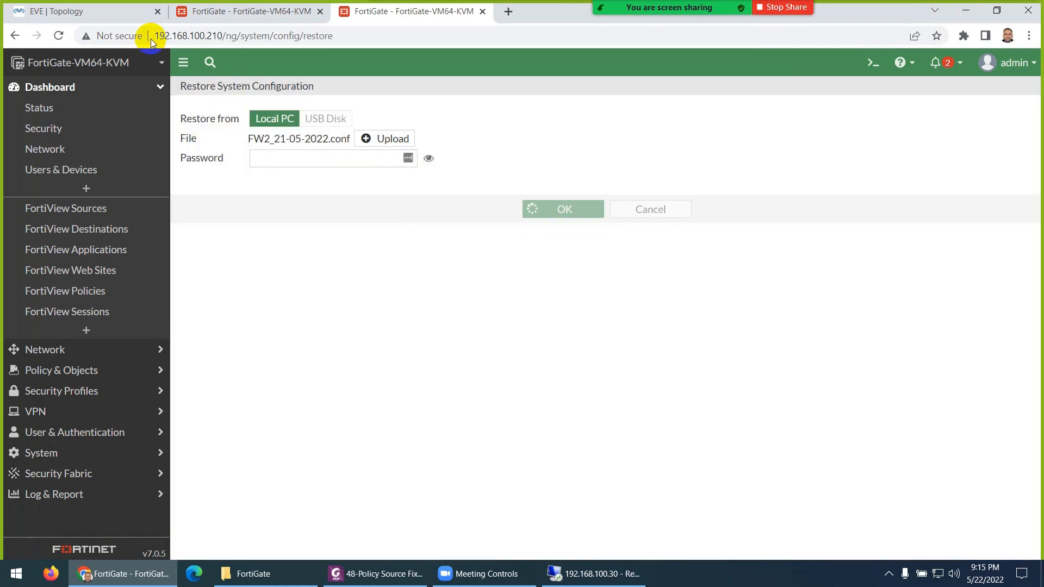
- Reload the rebooting firewall's browser tab and go back to the EVE lab topology
click(87, 11)
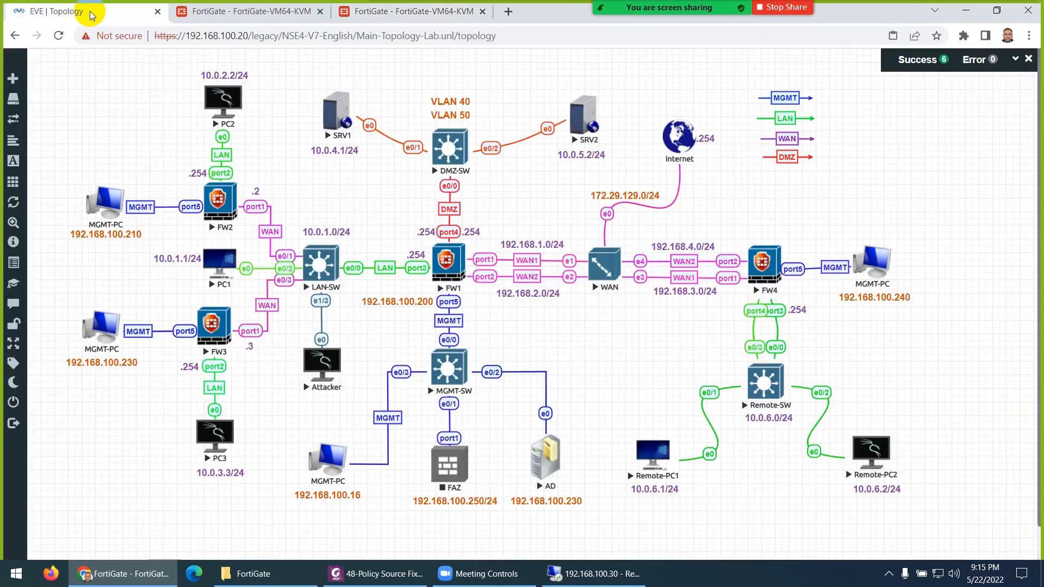
click(256, 16)
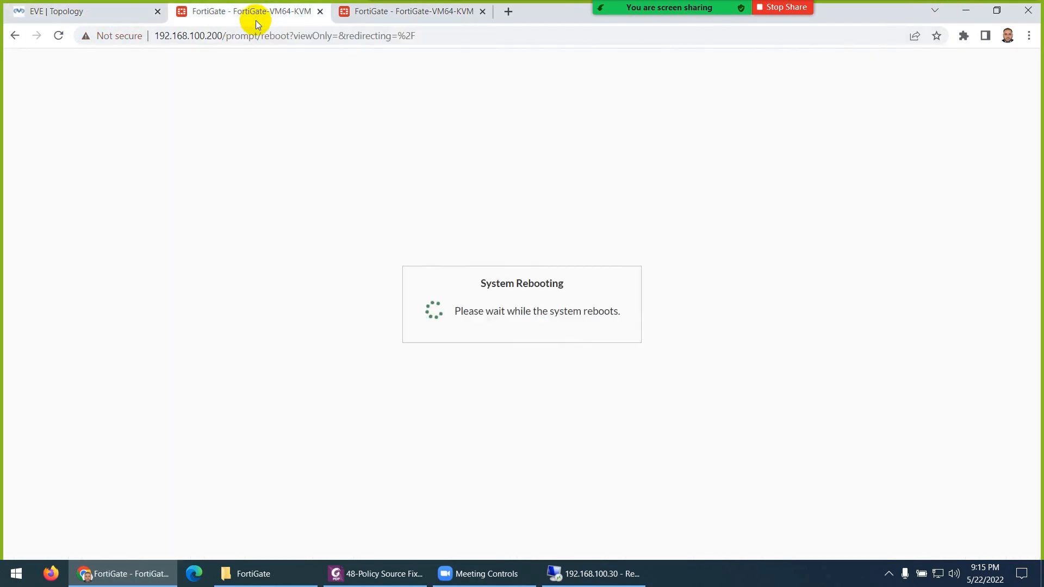
click(58, 35)
click(105, 13)
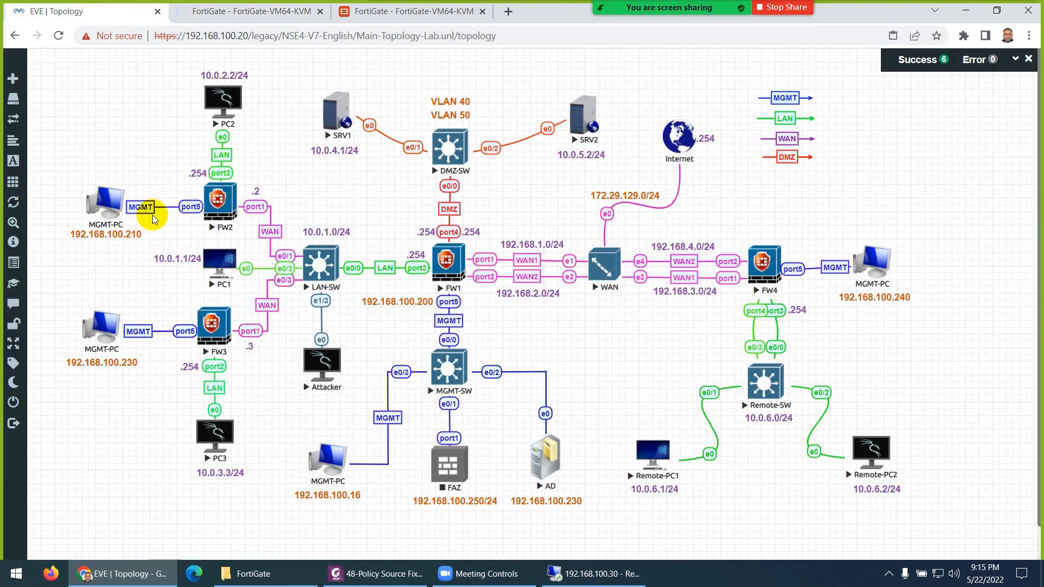
- Open FW3's console, log in as admin and set a new password
click(188, 318)
drag(197, 60, 629, 97)
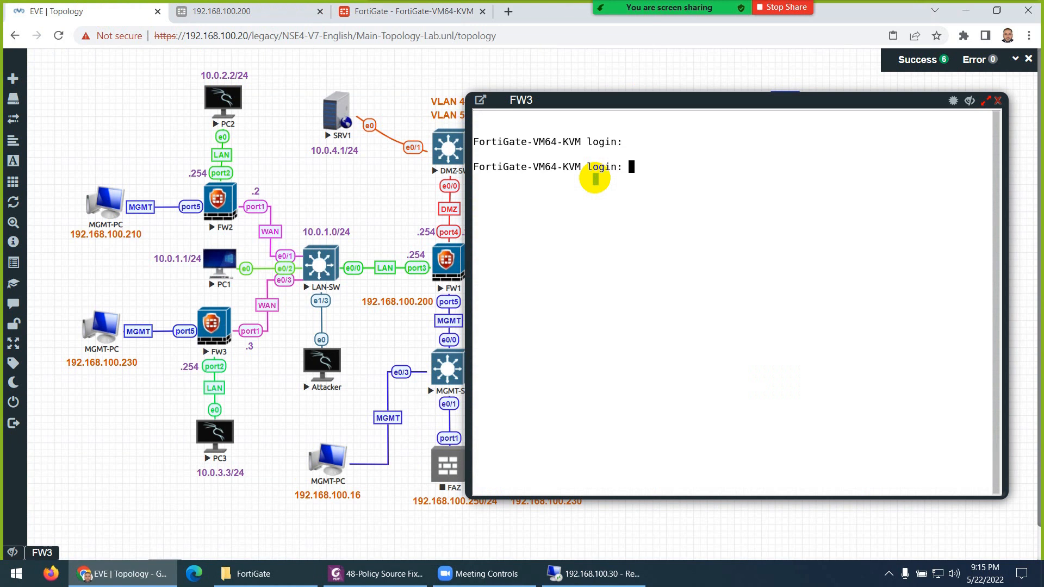
text(admin)
key(Return)
key(Return)
key(Return)
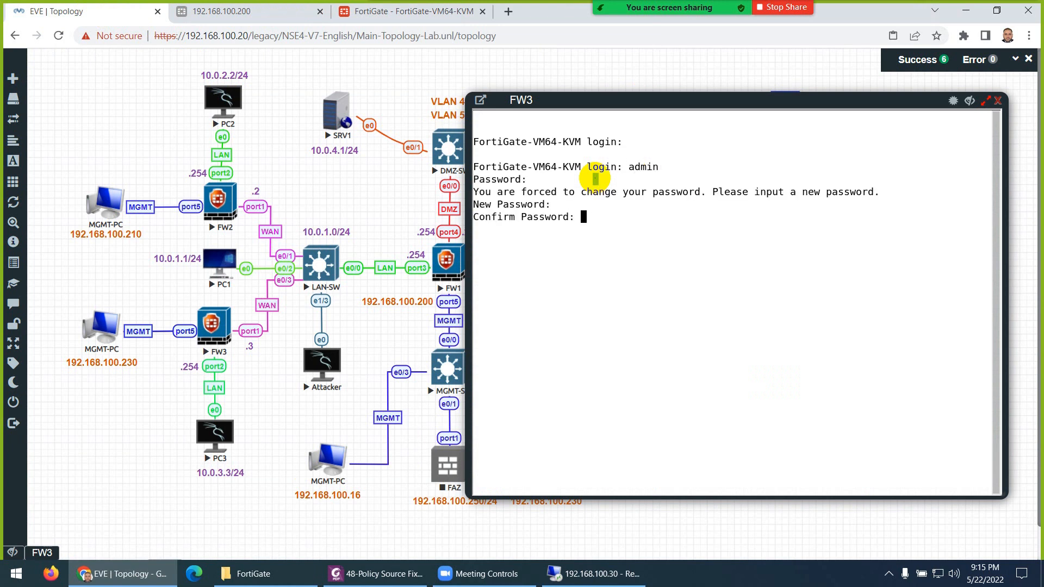
key(Return)
text(confi)
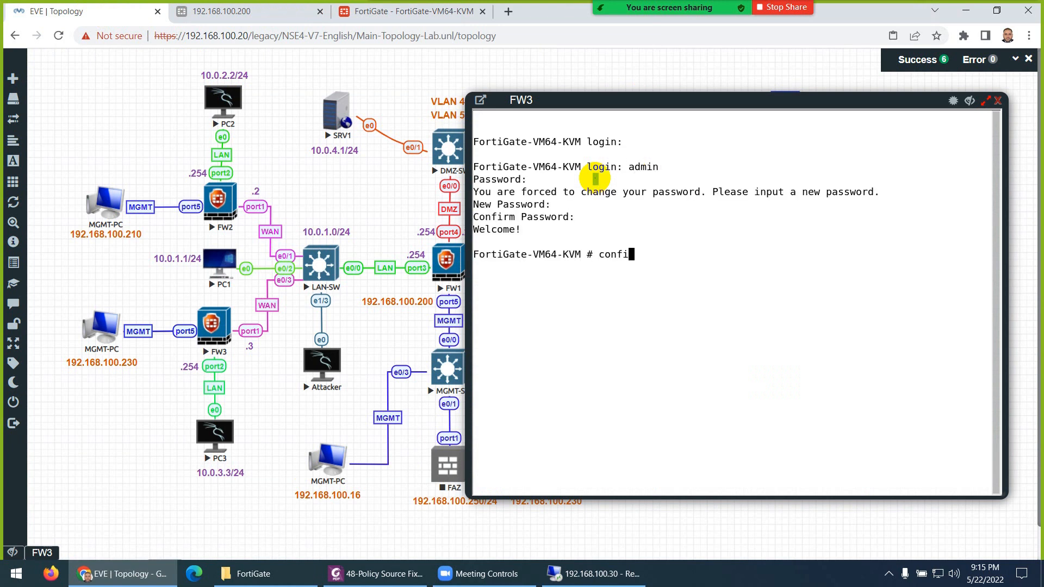
text(g system interface)
- Set port5 to 192.168.10.230/24 with HTTPS, HTTP, ping and SSH access, and save
key(Return)
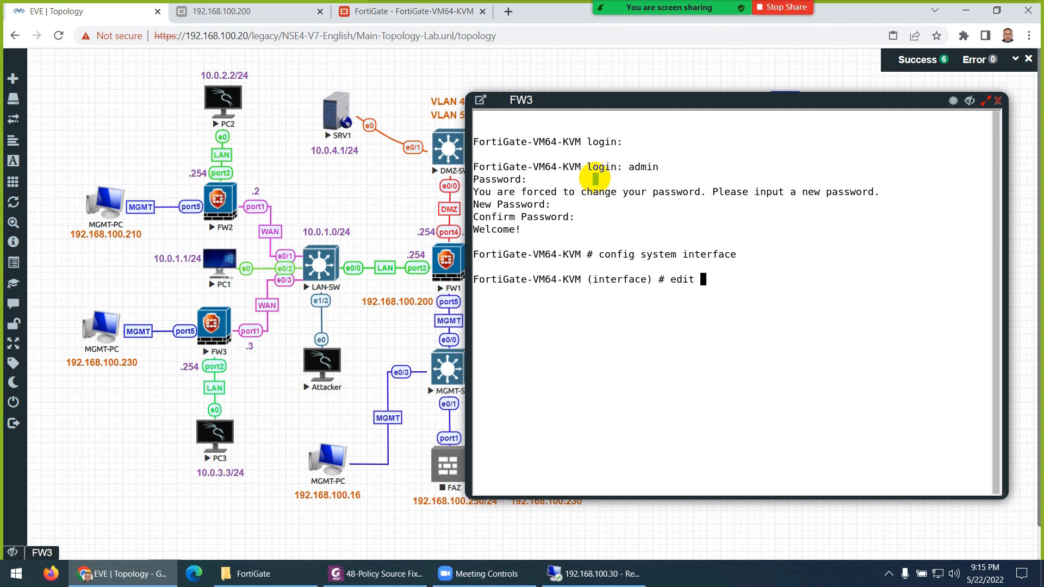
text(edit)
key(Tab)
key(Tab)
key(Tab)
key(Tab)
key(Tab)
text(port1)
key(Return)
text(set allowaccess h)
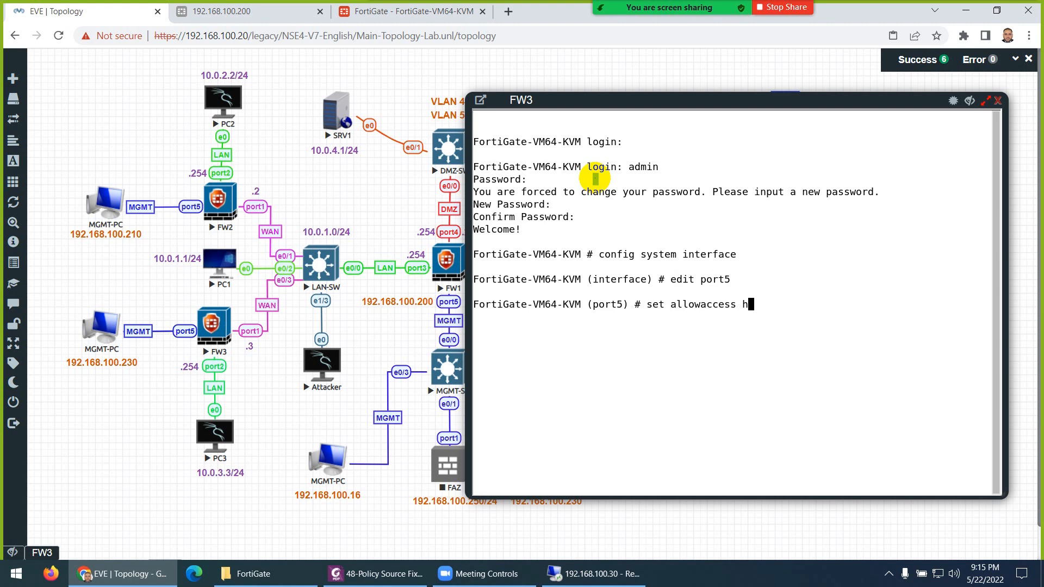
text(ttps http  ping  ssh)
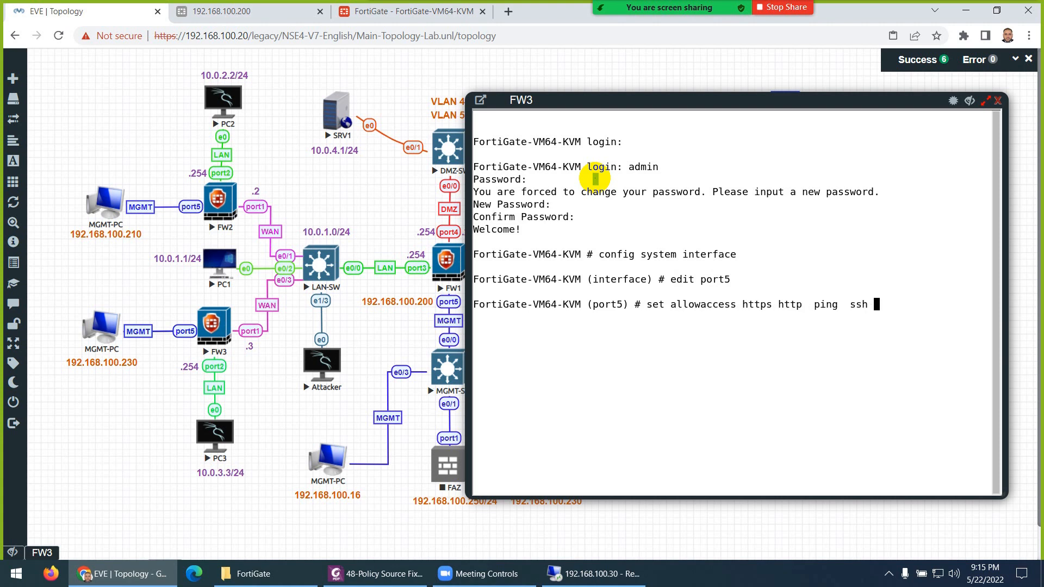
key(Return)
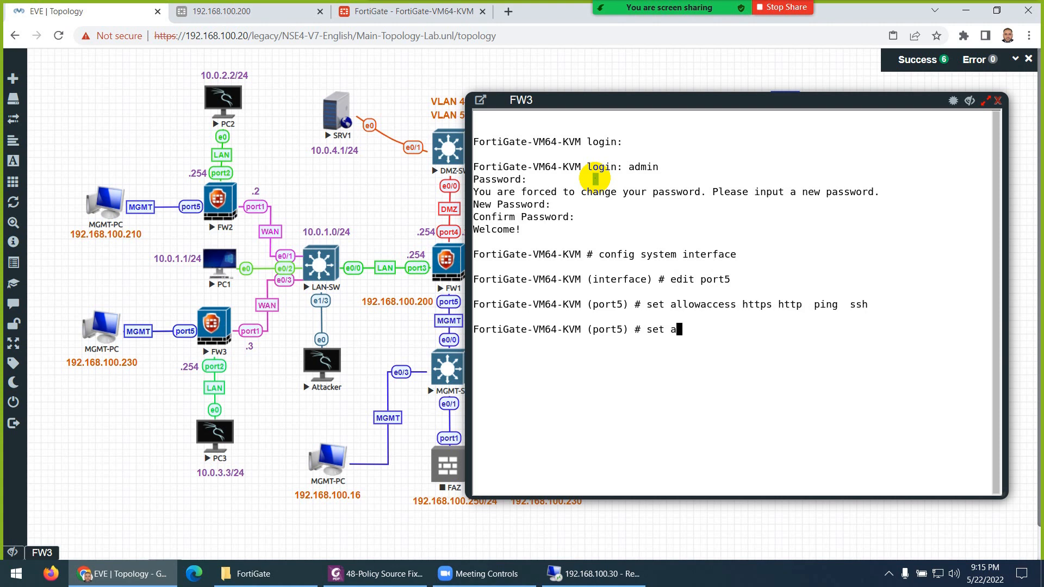
text(set ip 192.168.10.230/24)
key(Return)
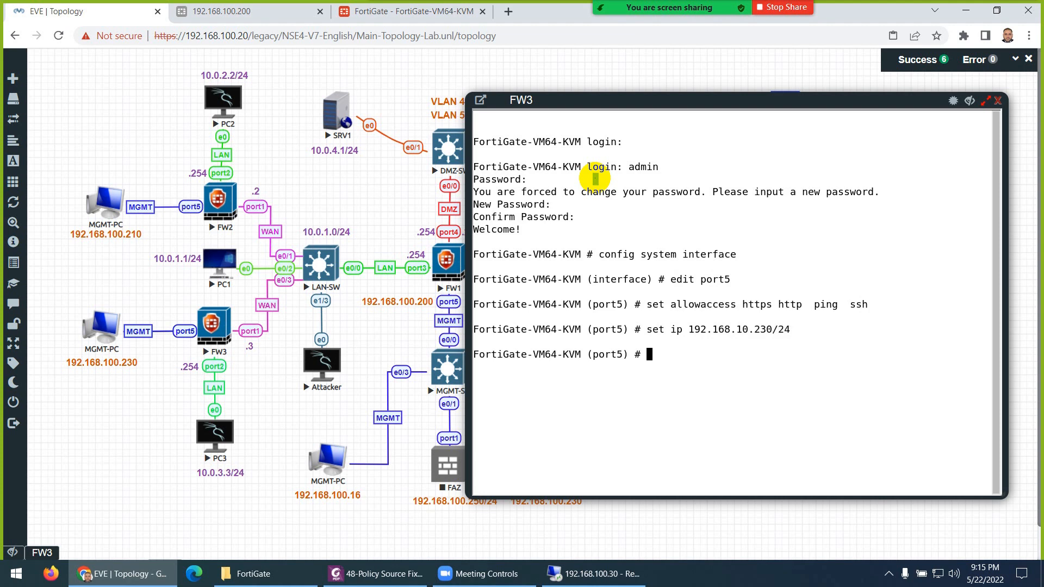
text(end)
key(Return)
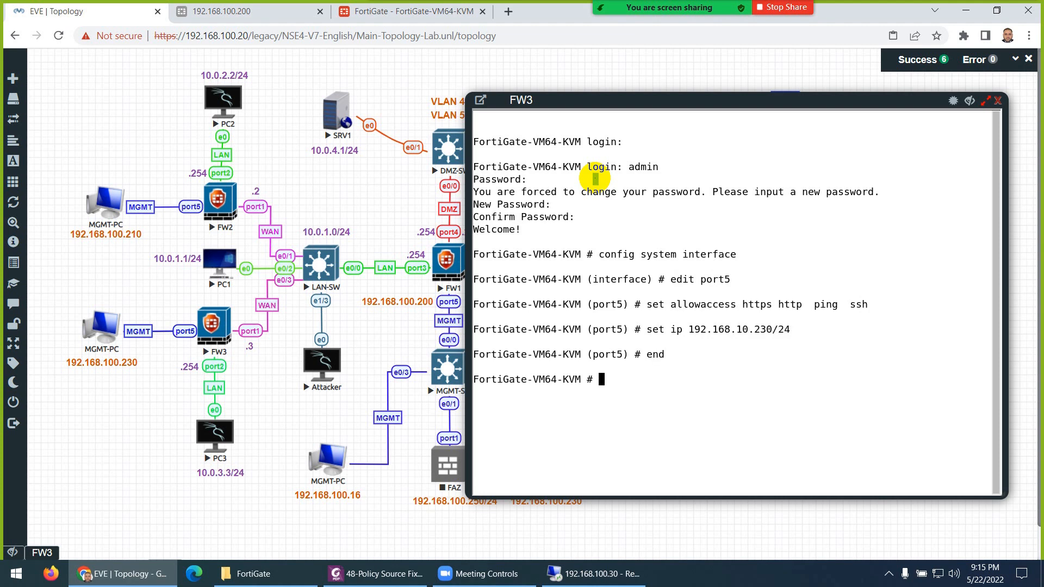
click(998, 101)
- Load 192.168.100.230 in a new Chrome tab, then switch back to the EVE topology tab
click(509, 11)
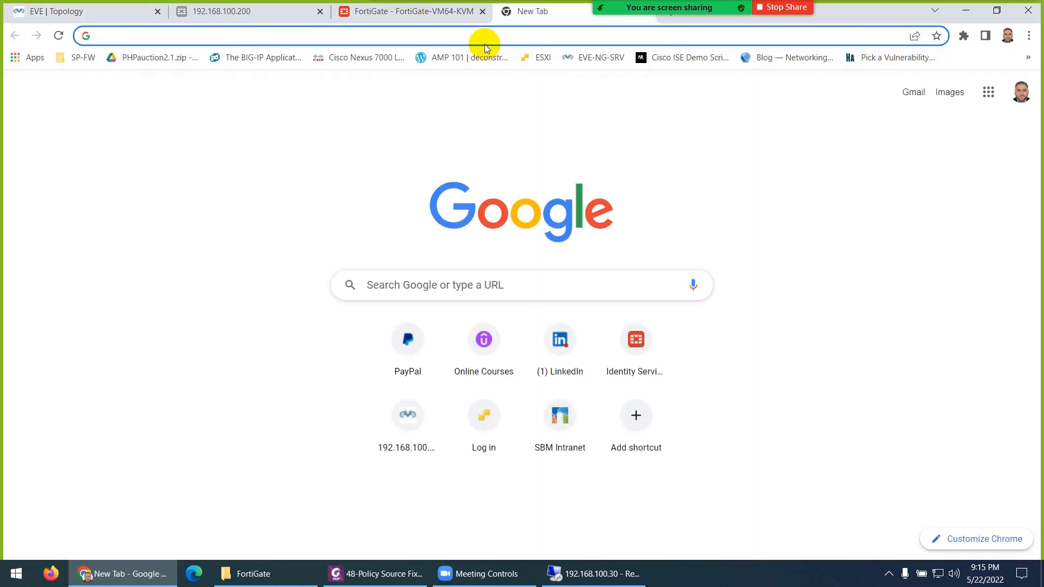
text(192.168.100.23)
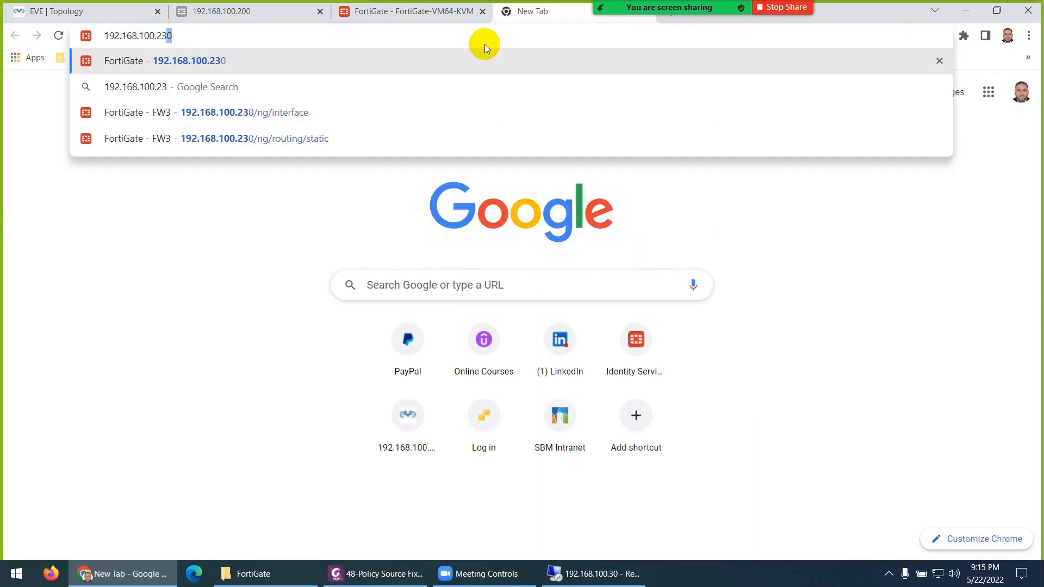
key(Return)
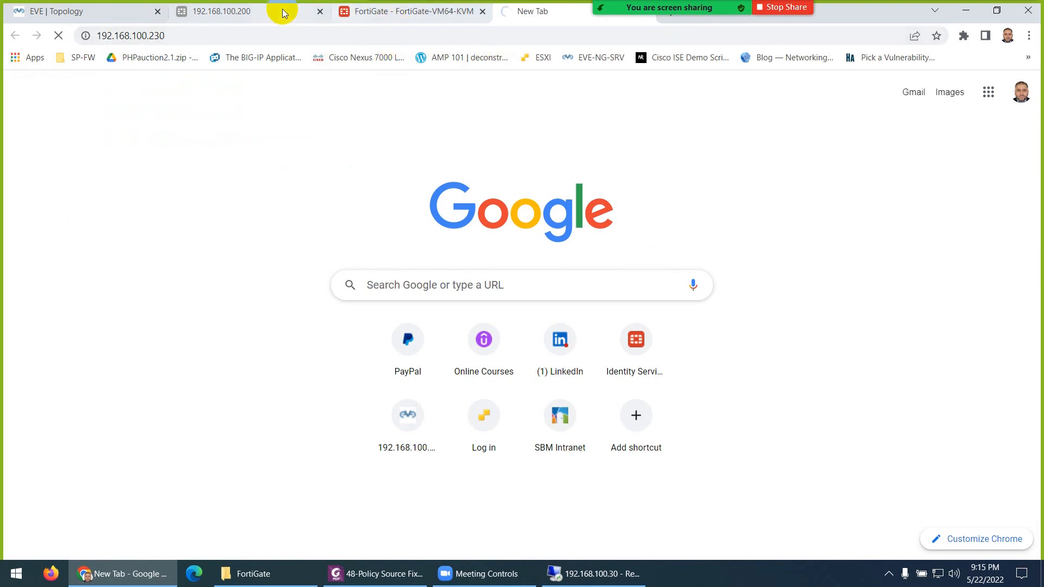
click(100, 16)
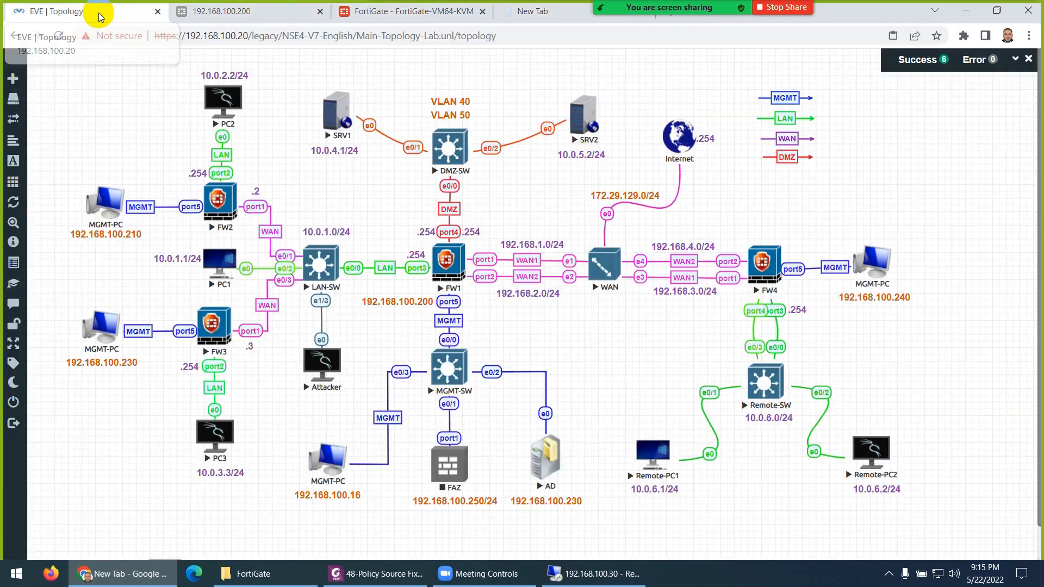
- Reopen FW3's console and list its interfaces with show system interface
click(213, 330)
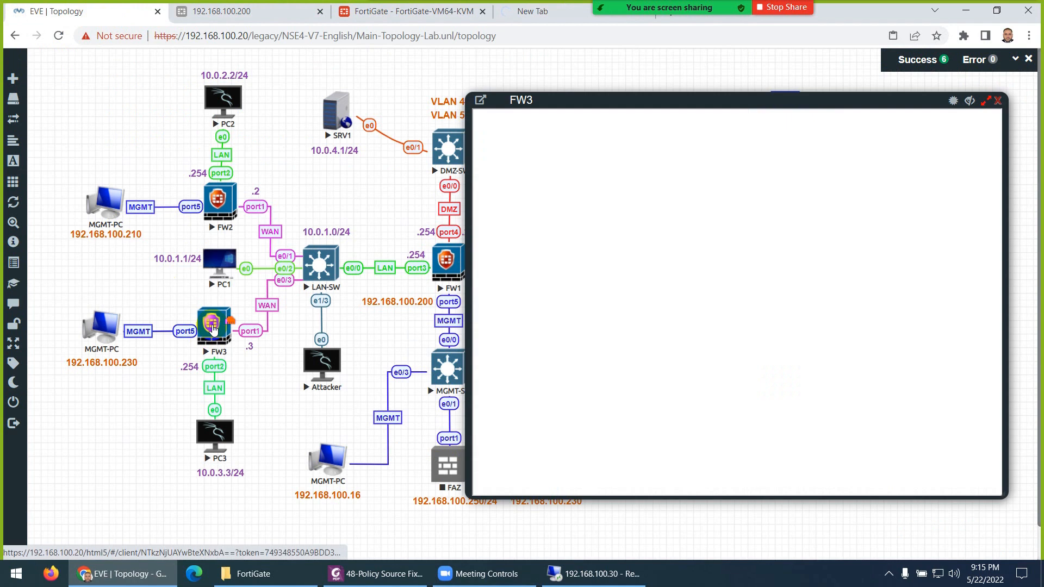
click(573, 311)
text(show)
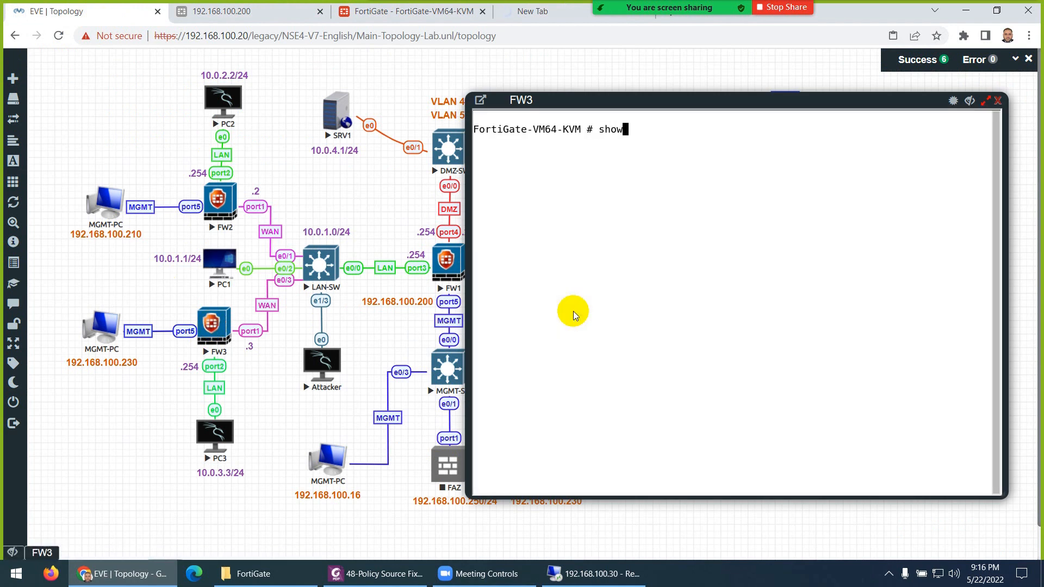
text( system interface)
key(Return)
key(Up)
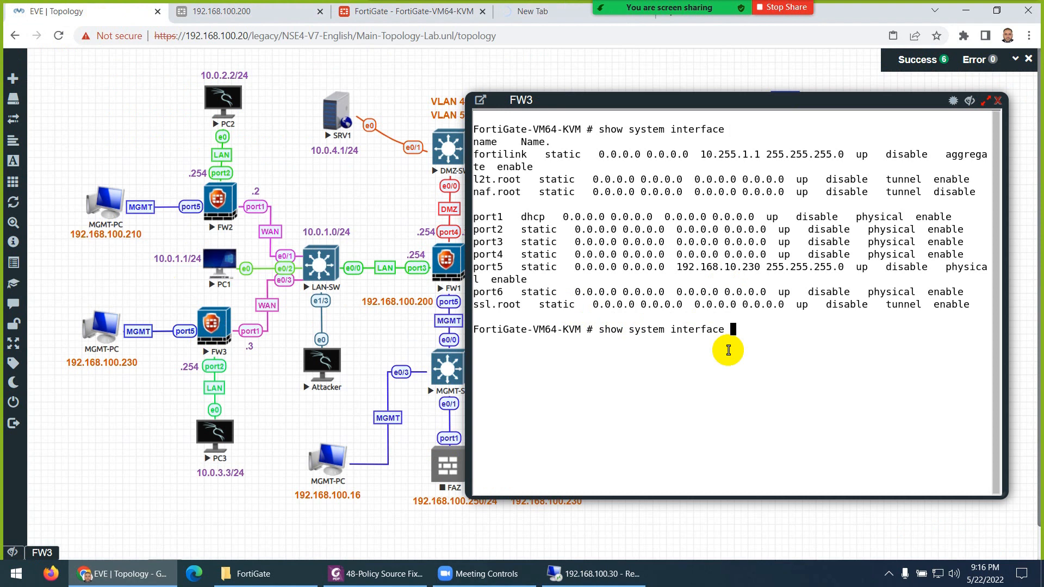
key(BackSpace)
key(BackSpace)
key(BackSpace)
key(BackSpace)
key(BackSpace)
key(BackSpace)
key(BackSpace)
key(BackSpace)
key(BackSpace)
key(BackSpace)
key(BackSpace)
key(BackSpace)
key(BackSpace)
key(BackSpace)
key(BackSpace)
key(BackSpace)
key(BackSpace)
key(BackSpace)
key(BackSpace)
- Change port5's address to 192.168.100.220/24 and save the interface configuration
text(config system interface)
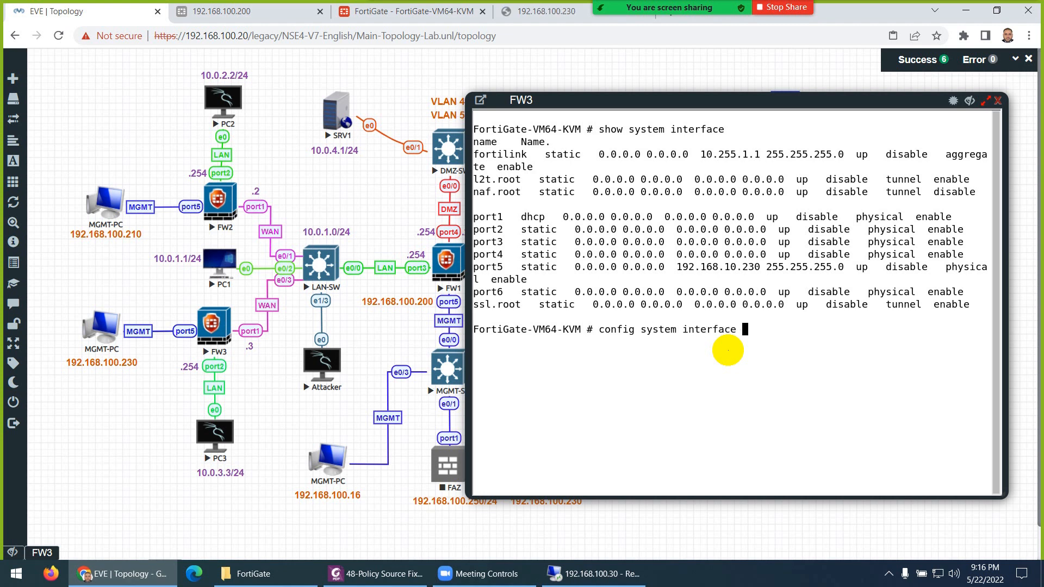
key(Return)
text(edit port3)
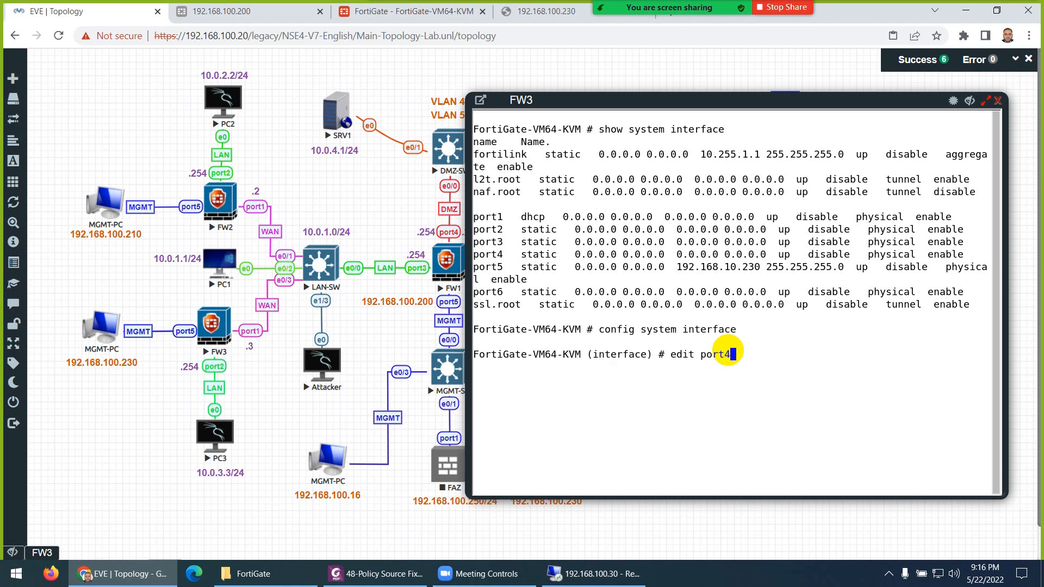
key(Return)
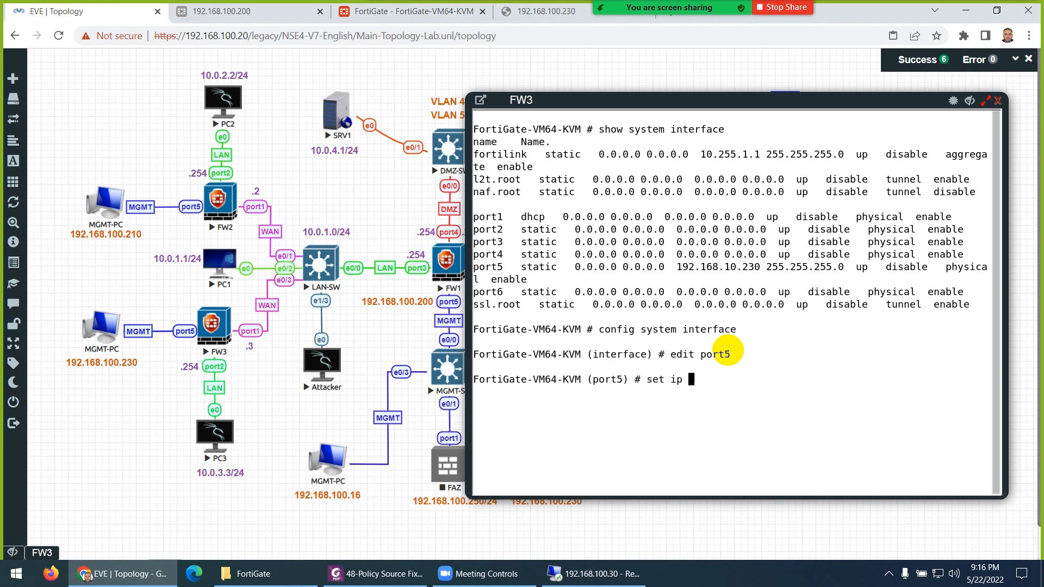
text(set ip 192.168.100.230/24)
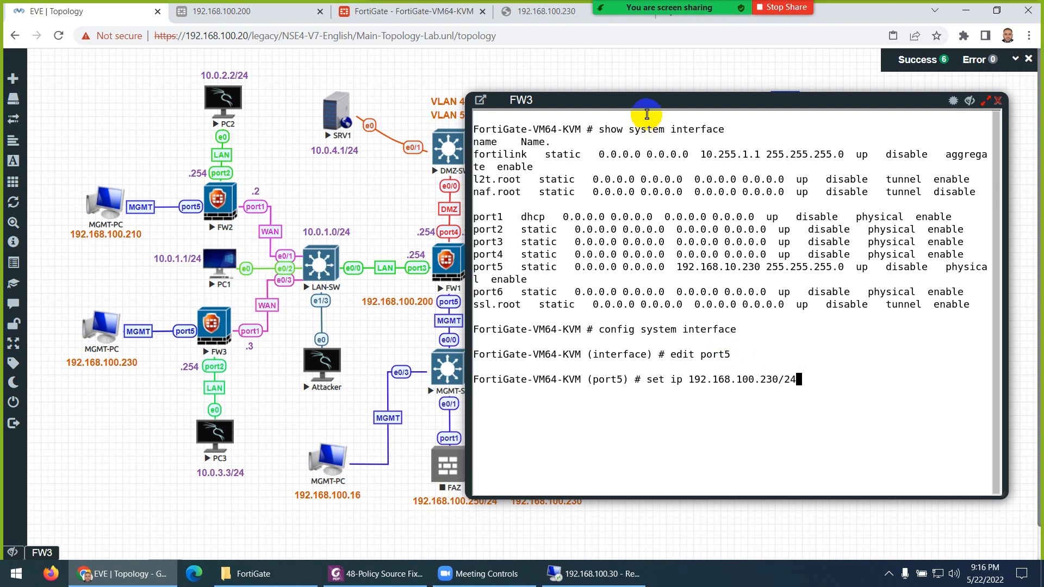
drag(657, 106, 598, 111)
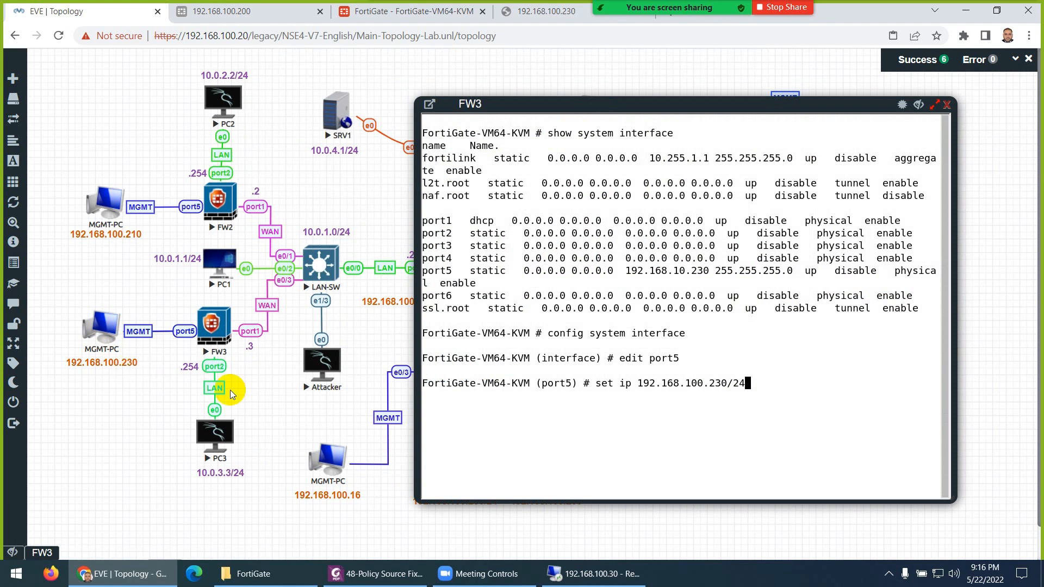
key(Left)
key(BackSpace)
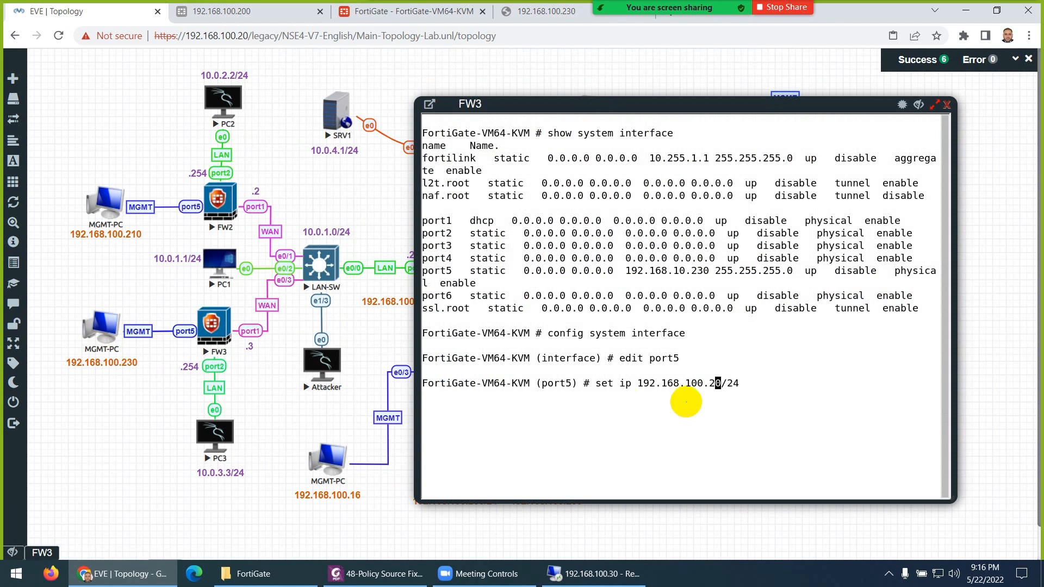
text(2)
key(Return)
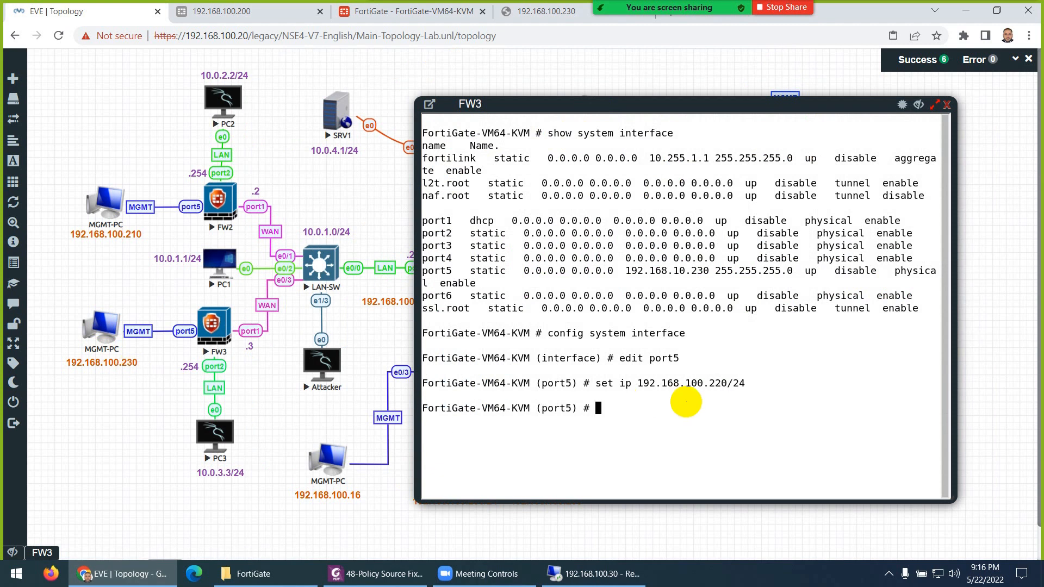
text(end)
key(Return)
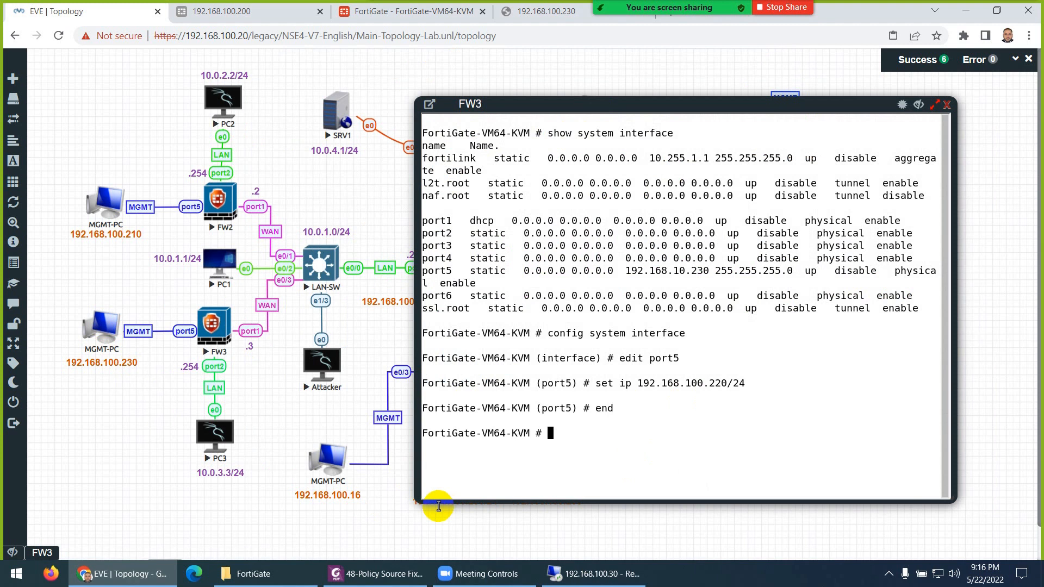
click(947, 105)
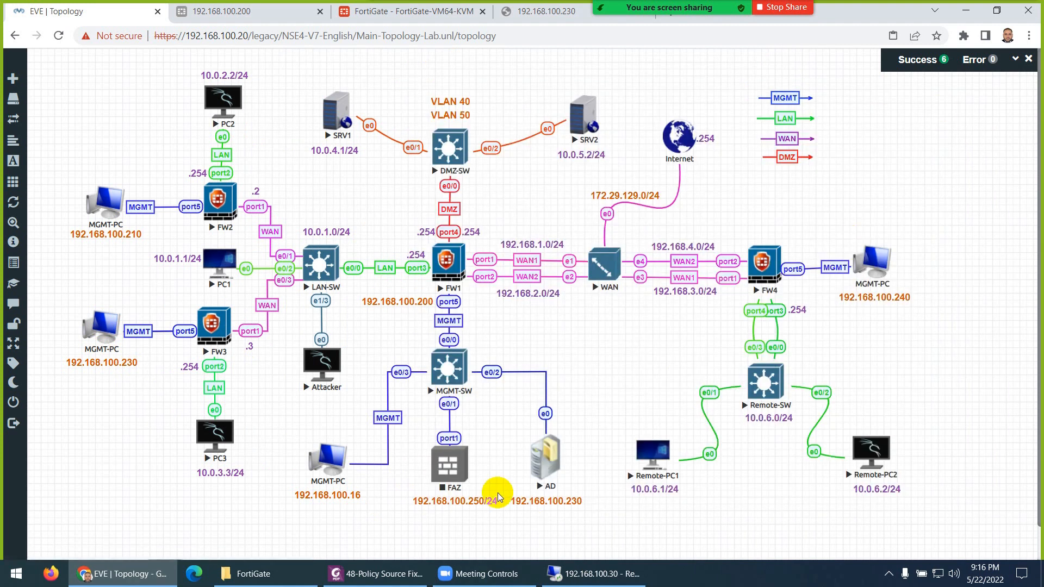
- Change FW3's management label from 192.168.100.230 to 192.168.100.220, then go to the timed-out .230 browser tab
double_click(129, 362)
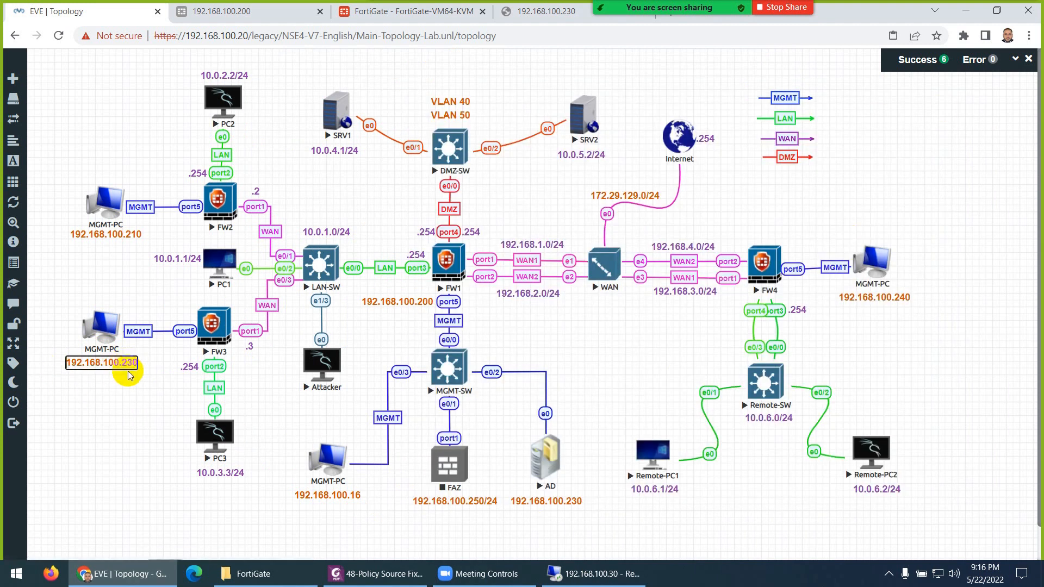
drag(131, 363, 129, 374)
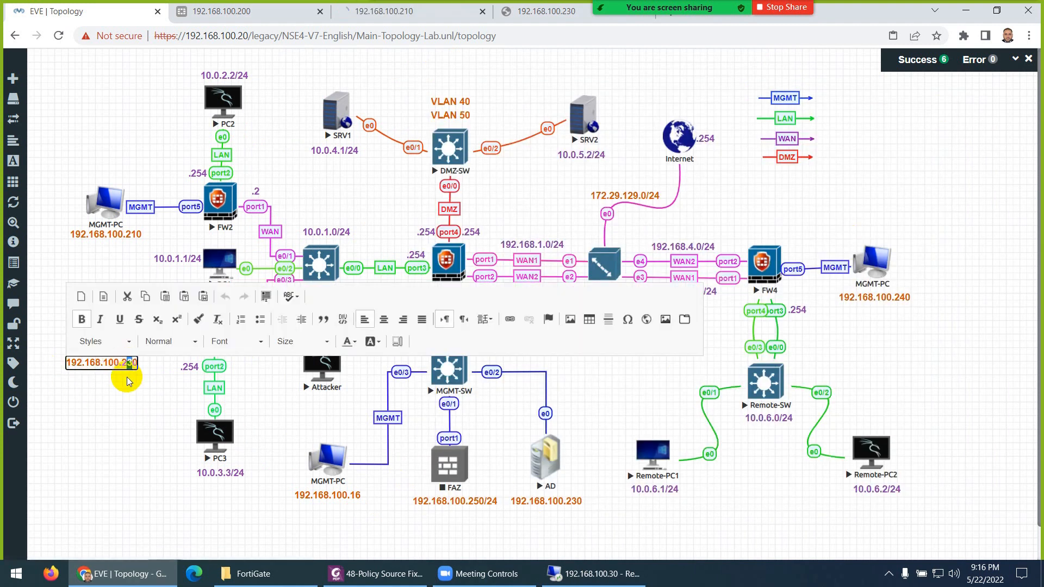
text(2)
click(128, 381)
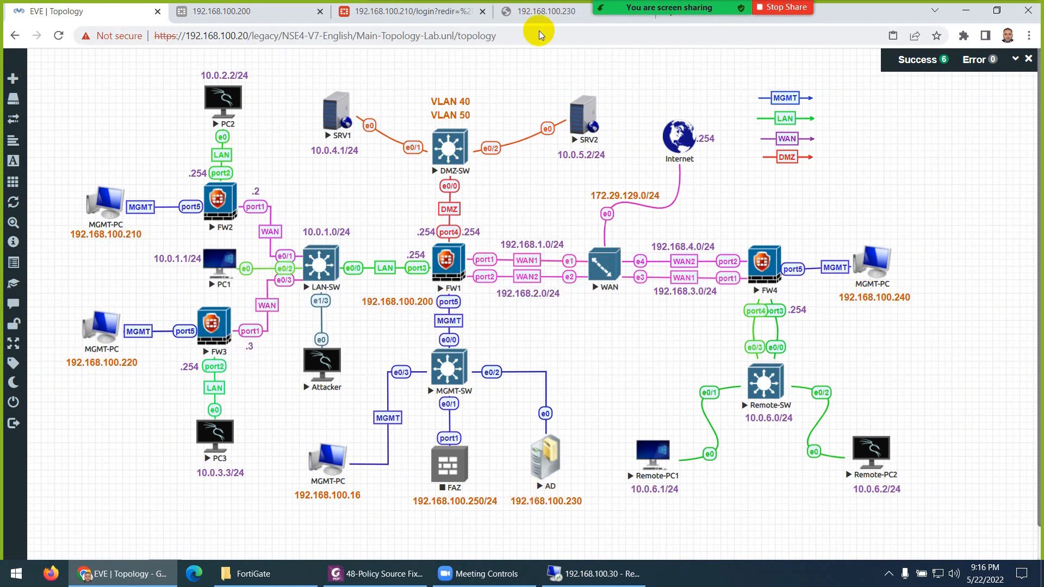
click(542, 12)
click(192, 38)
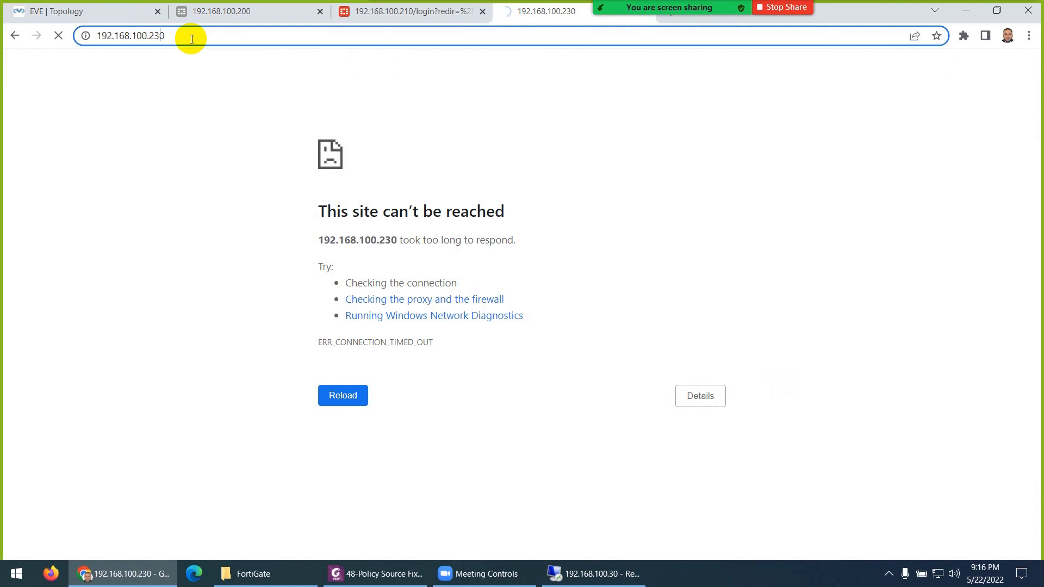
- Load 192.168.100.220 and log in to FW3 as admin with the account password
key(BackSpace)
text(2)
key(Return)
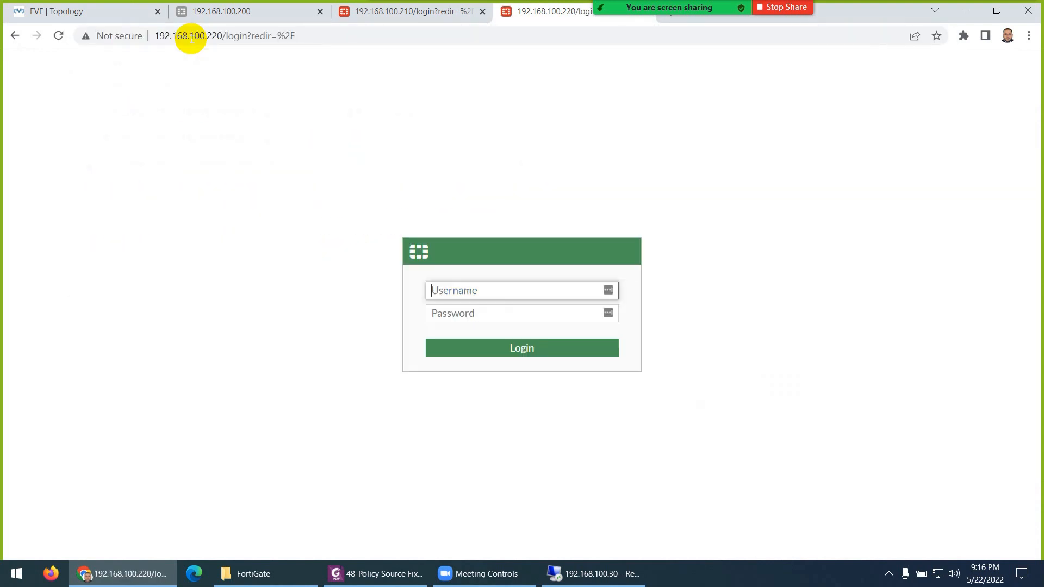
text(admin)
key(Tab)
text(•••)
key(Return)
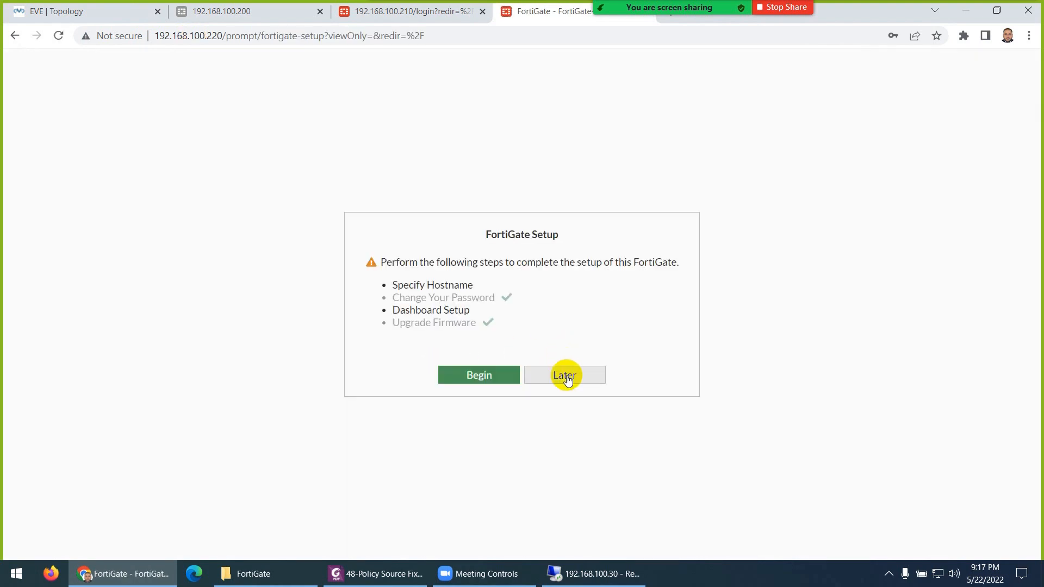
- Postpone the FortiGate setup, dismiss the FortiOS 7.0.0 overview, and view notifications
click(565, 378)
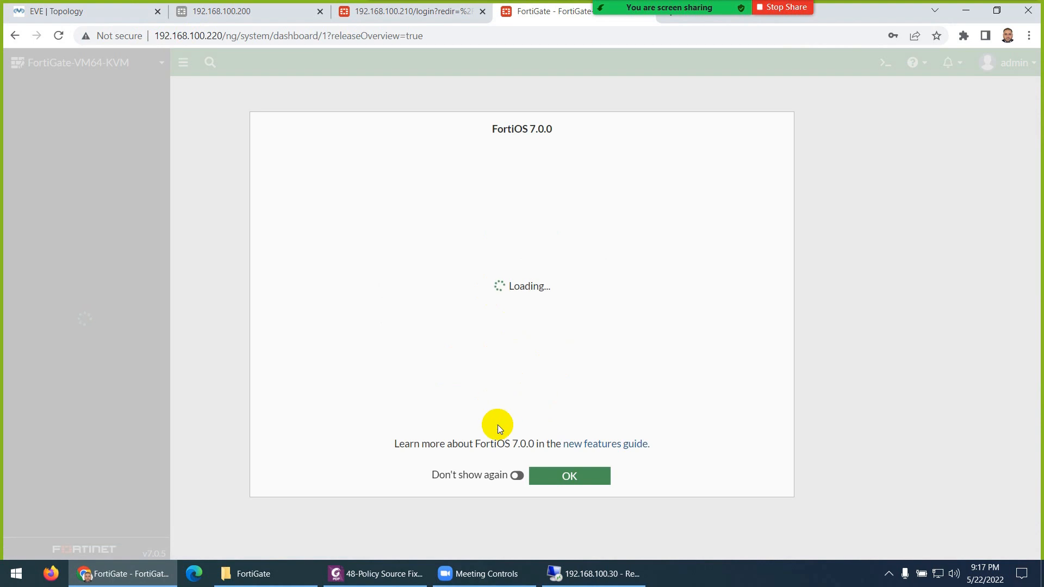
click(517, 476)
click(560, 477)
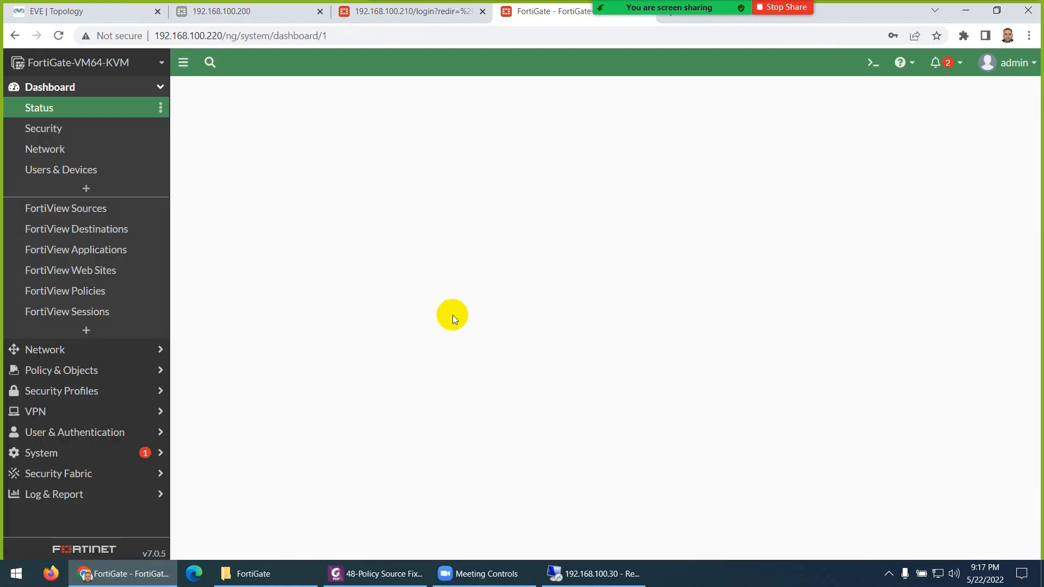
click(936, 63)
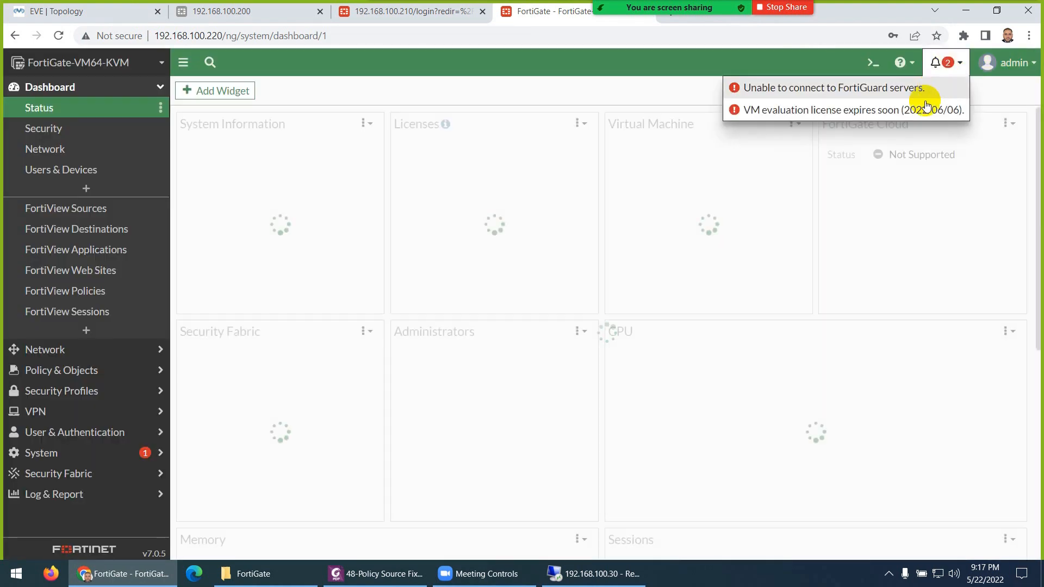
- Open the admin menu's configuration Restore page and its backup file chooser
click(1012, 64)
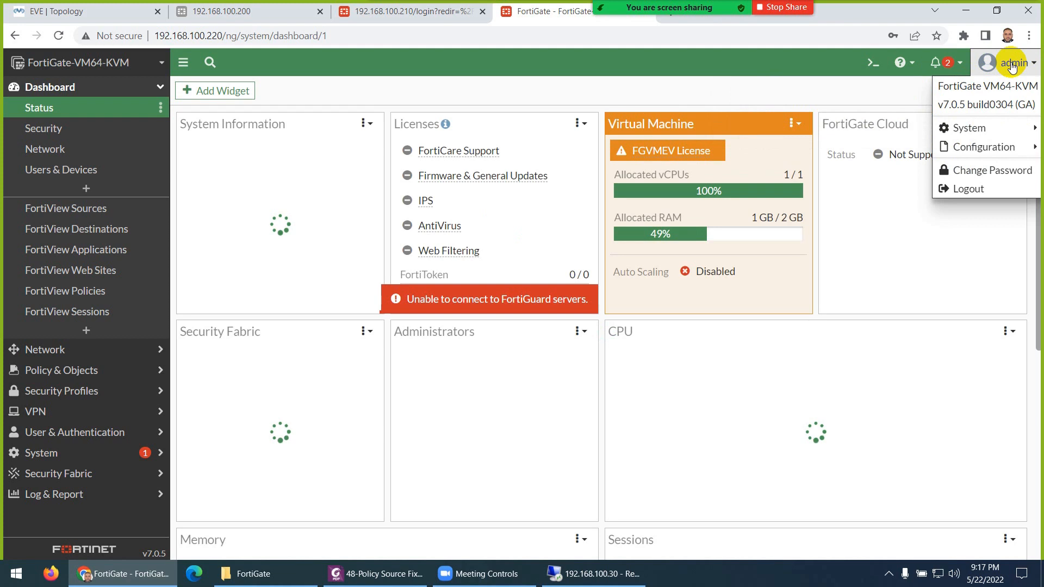
mouse_move(983, 147)
click(864, 163)
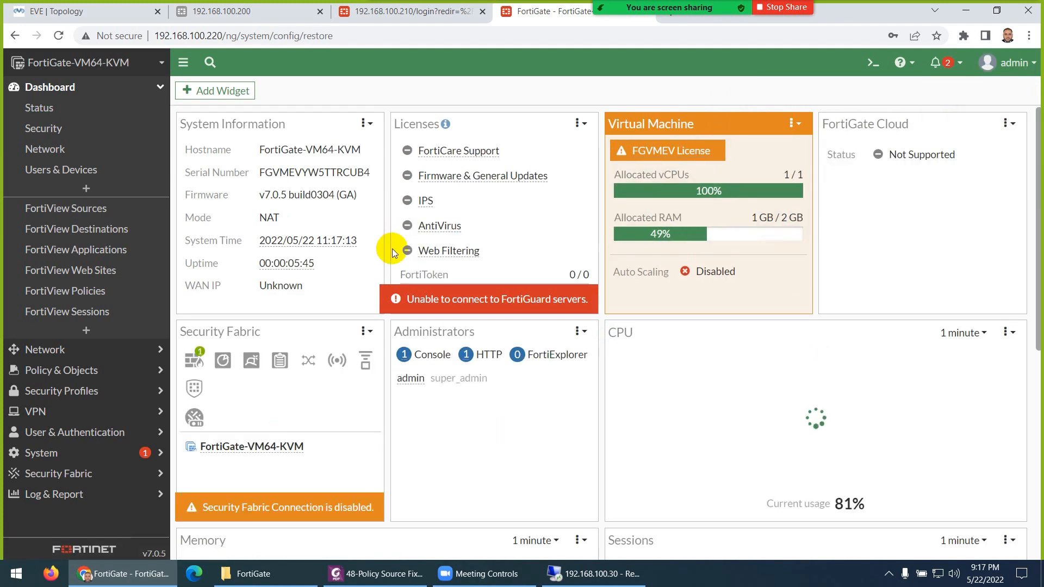
click(263, 138)
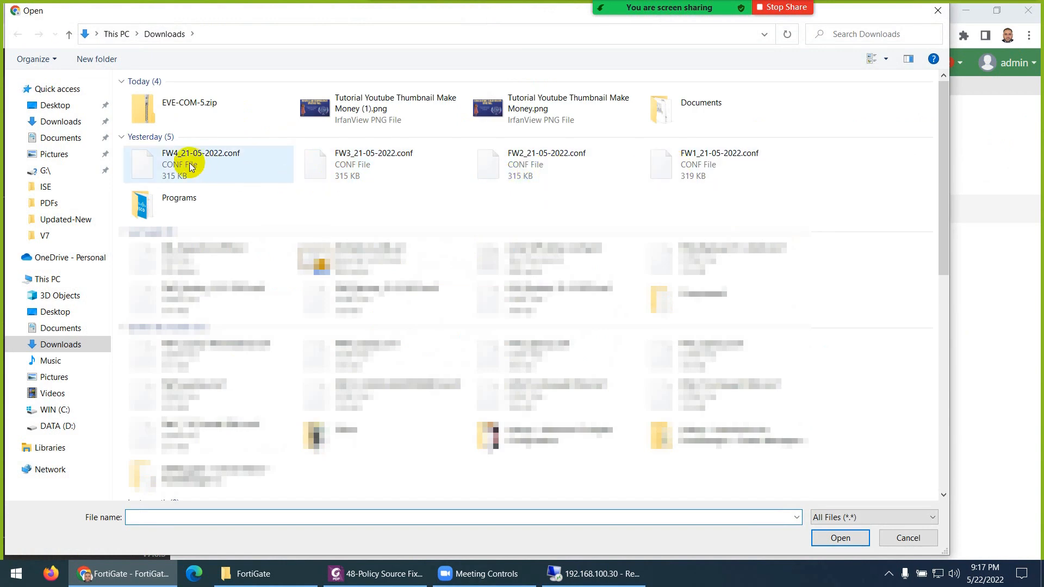
- Upload FW3_21-05-2022.conf, confirm the restore and reboot, then go back to EVE Topology
double_click(357, 166)
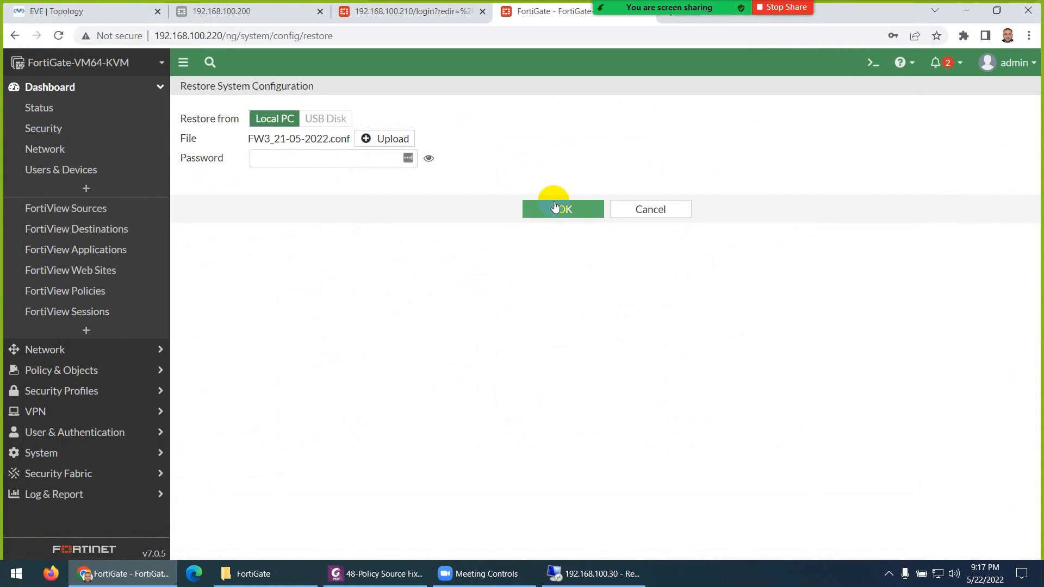
click(555, 208)
click(816, 547)
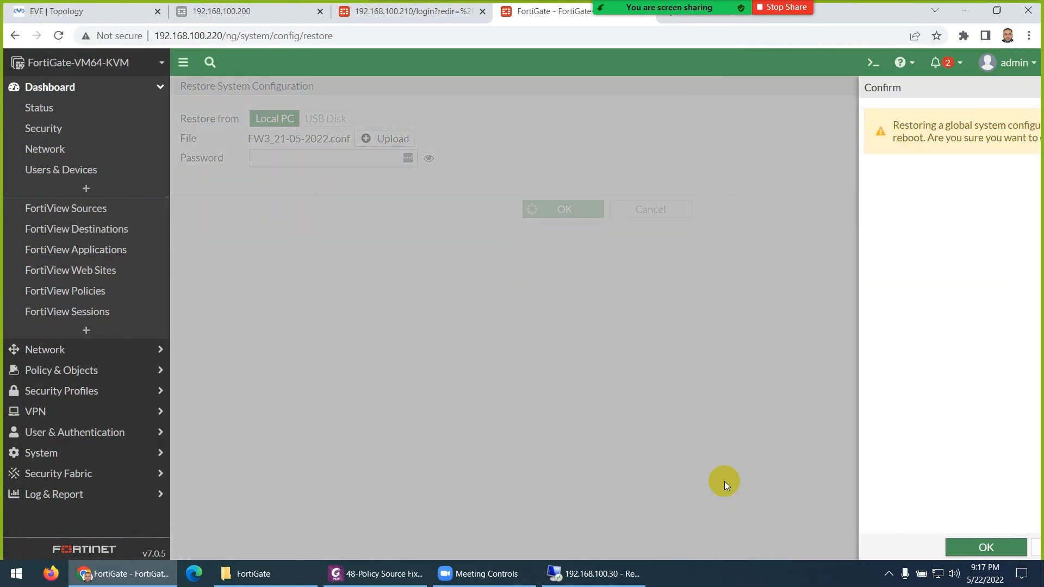
click(111, 12)
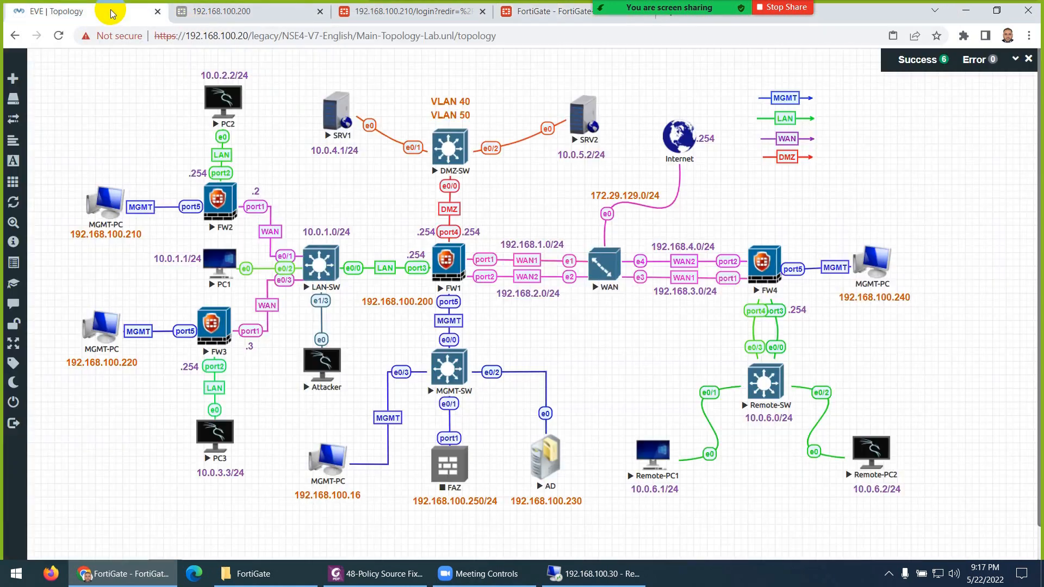
- Reload the 192.168.100.200 page and log in to FW1 as admin
click(219, 22)
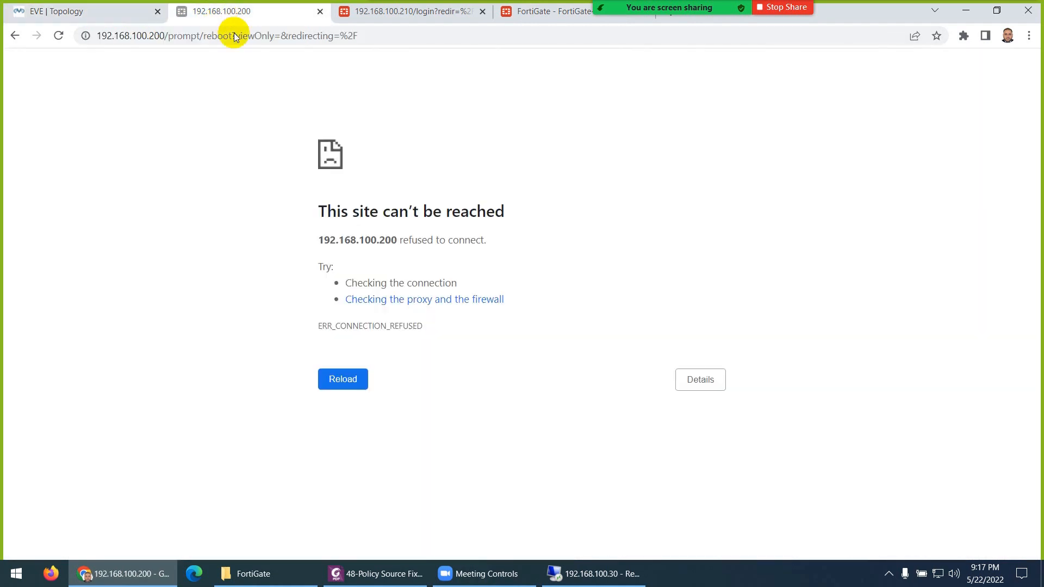
click(313, 44)
key(Return)
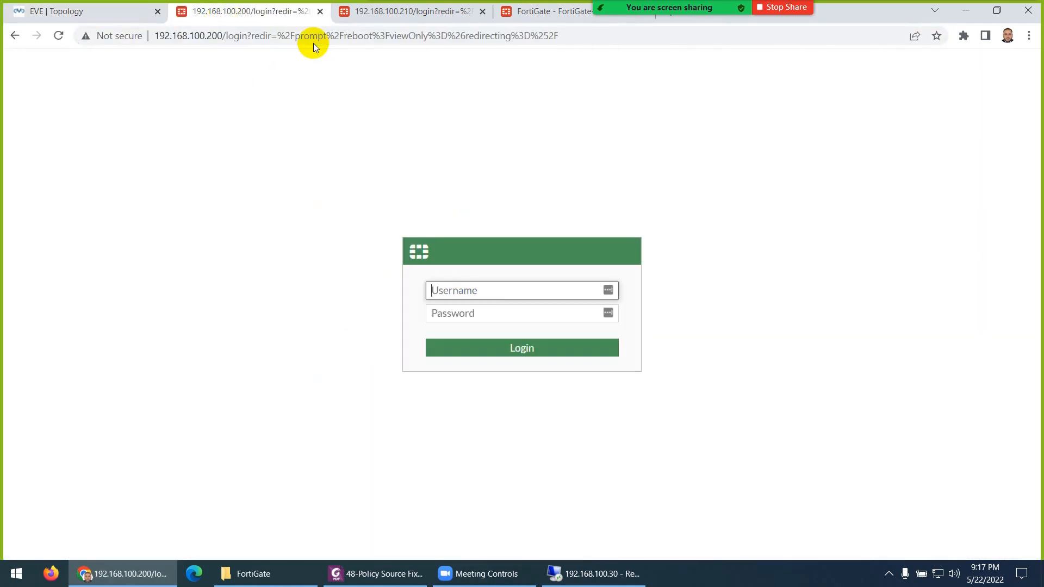
text(admin)
key(Tab)
text(123)
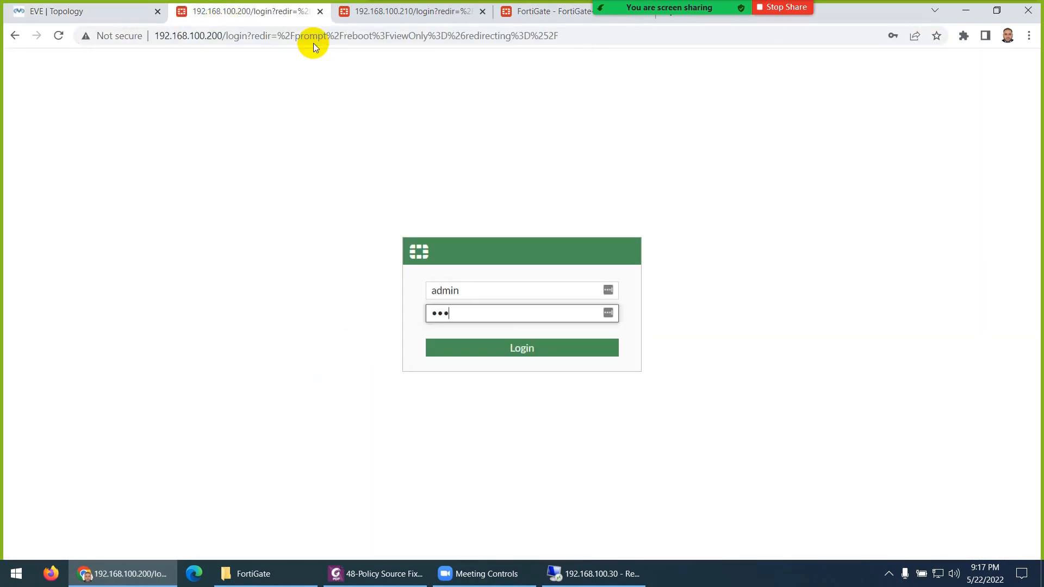
key(Return)
- Log in to FW2 as admin on the 192.168.100.210 tab, then return to FW1
click(368, 22)
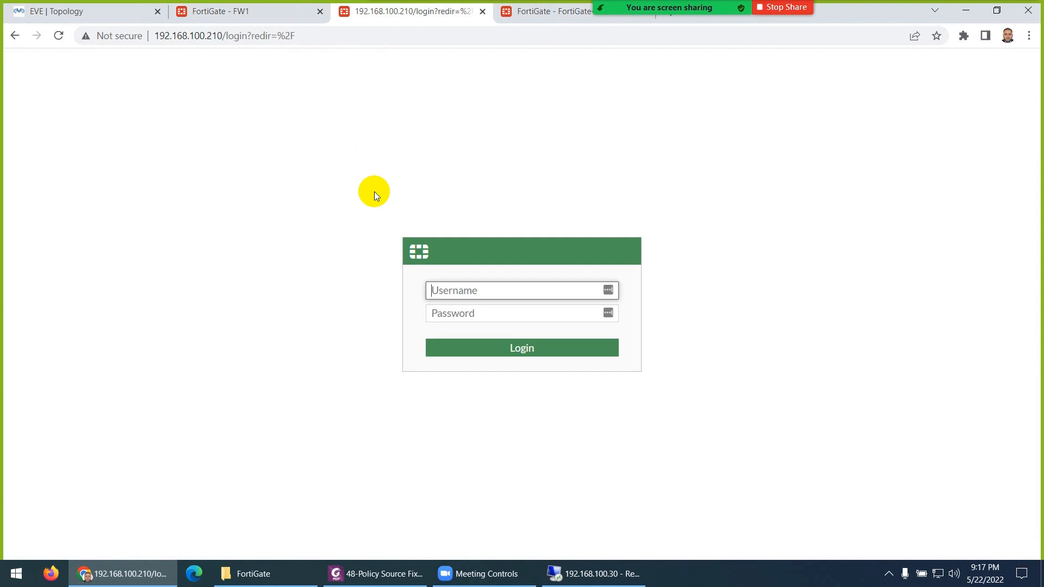
text(admin)
key(Tab)
text(123)
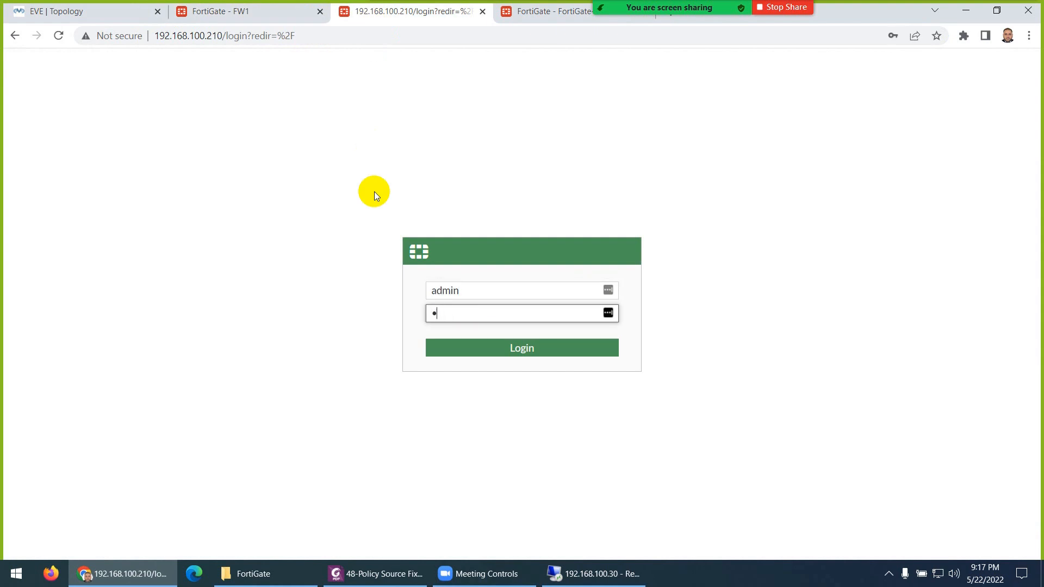
key(Return)
click(272, 12)
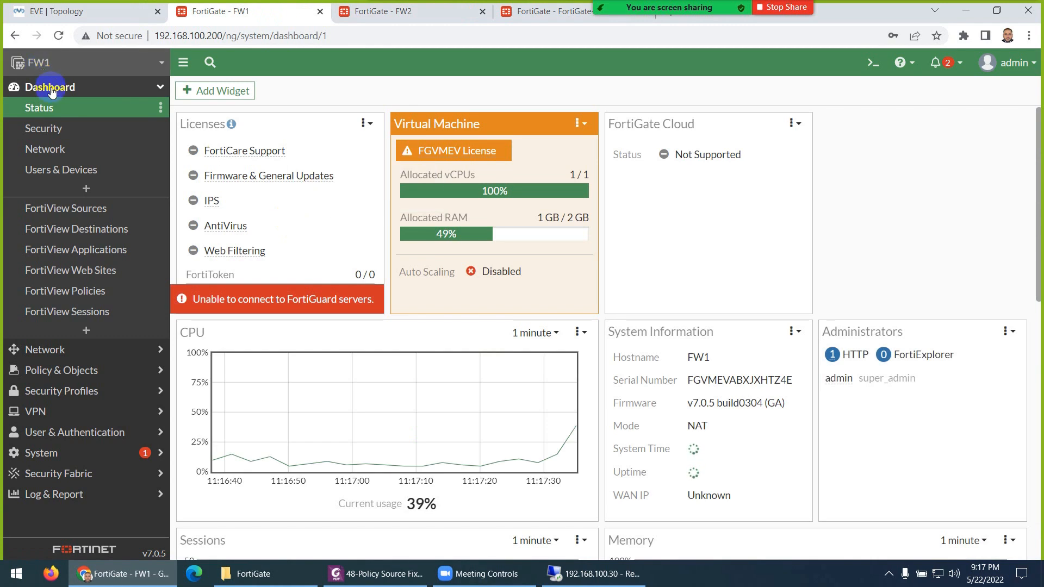
- Review FW1's interface list and expand the VLANs under DMZ (port4)
click(64, 347)
click(39, 129)
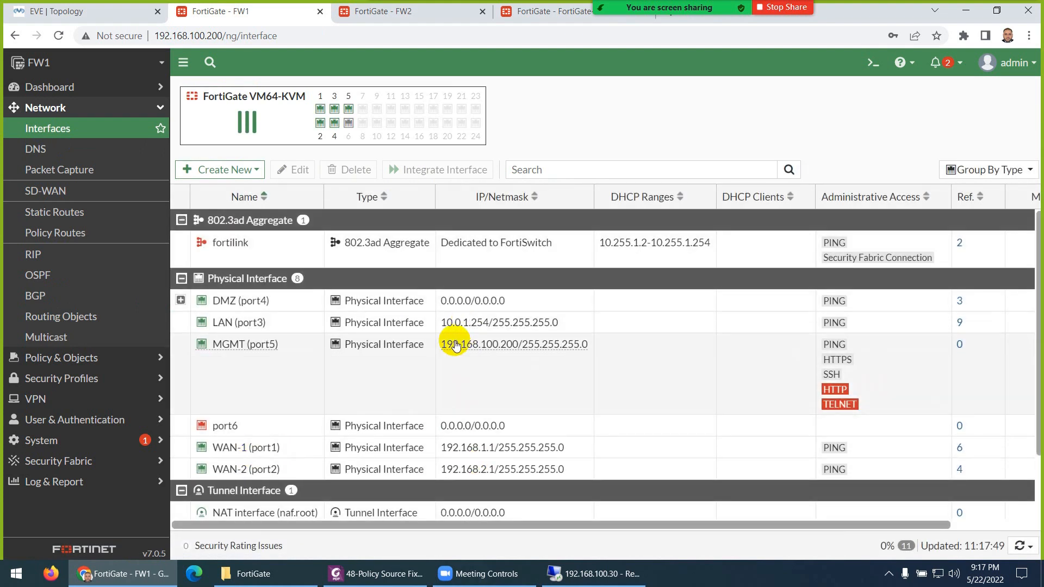
scroll(257, 483, down, 1)
scroll(256, 483, down, 1)
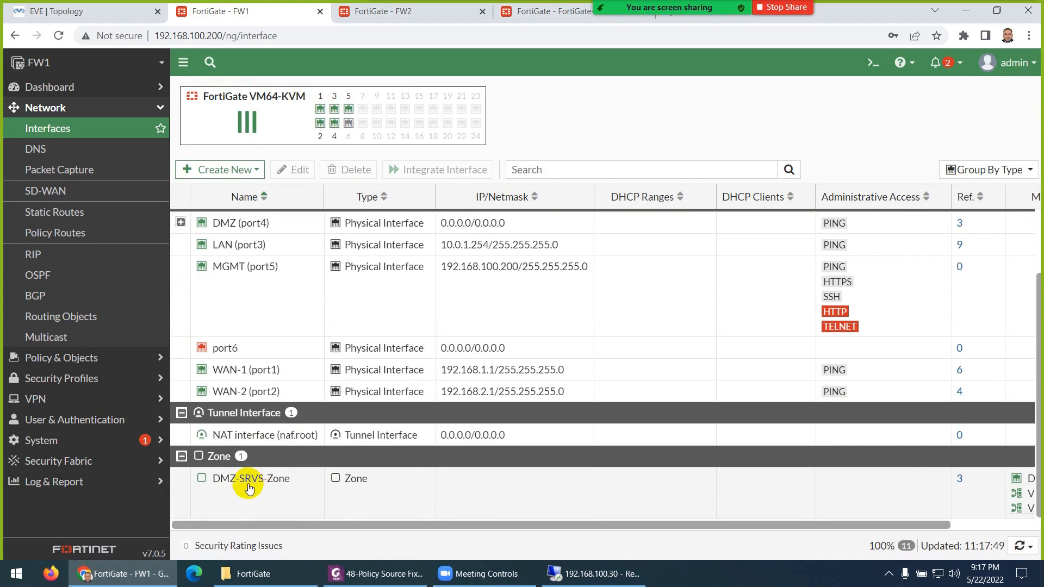
click(181, 223)
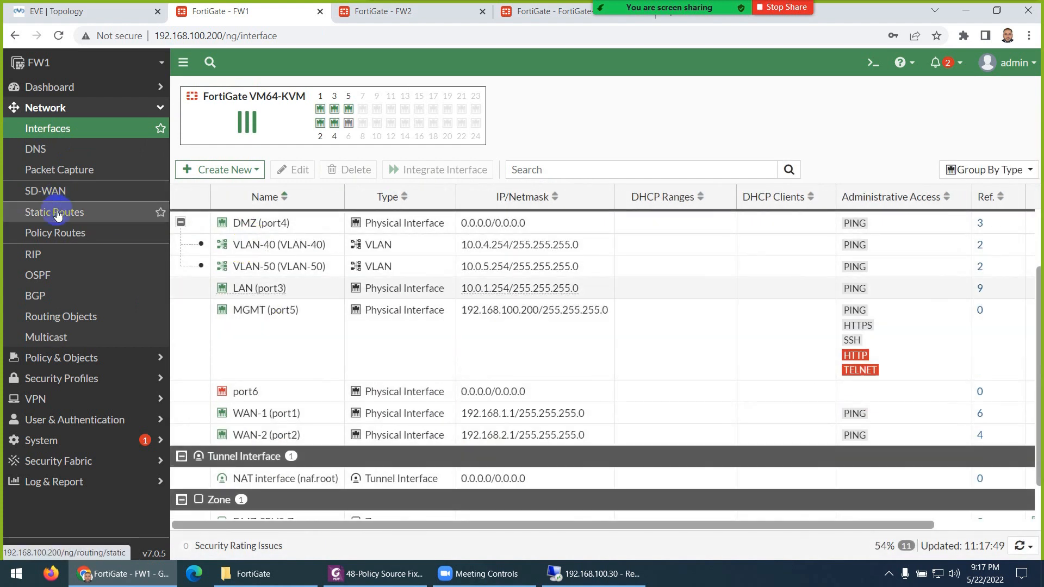
- Check FW1's static routes, policy routes, OSPF and BGP settings
click(54, 212)
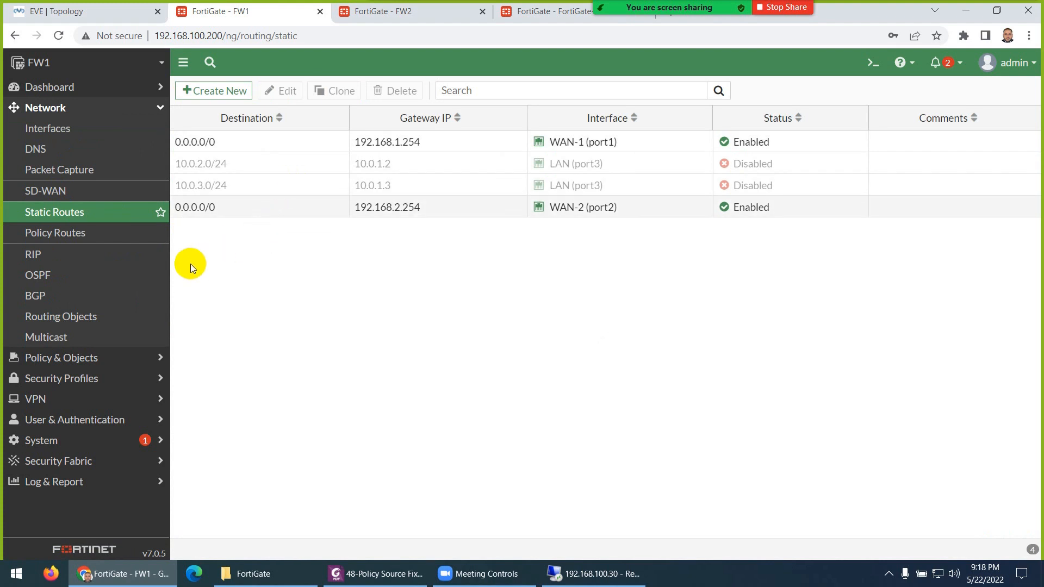
click(54, 234)
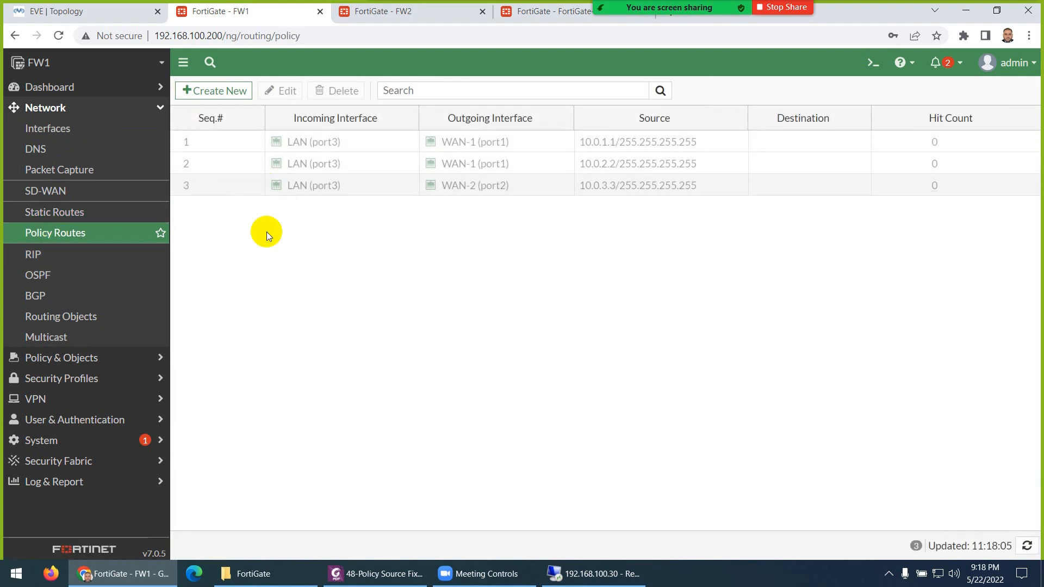
click(70, 274)
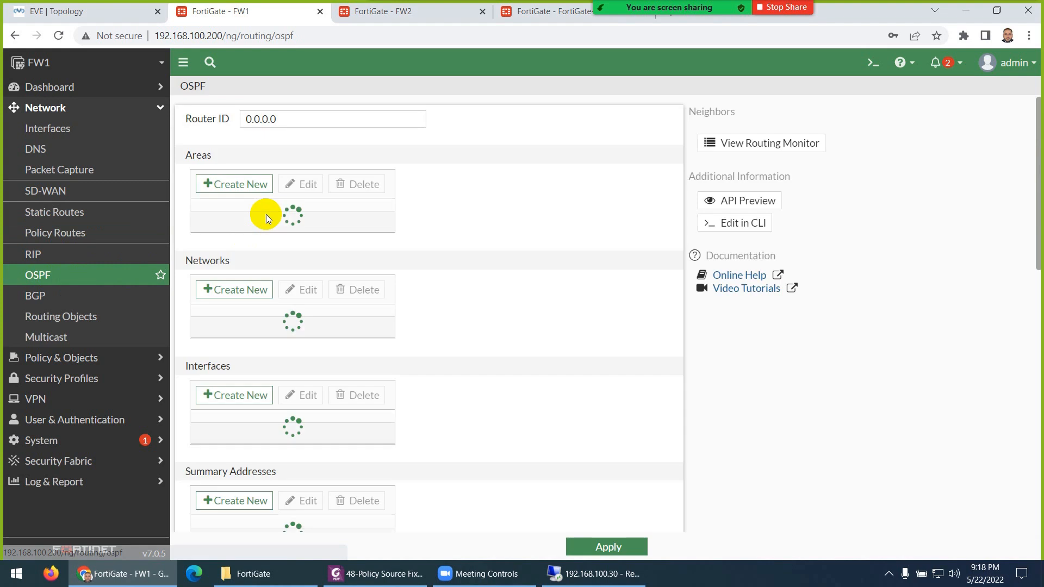
click(44, 297)
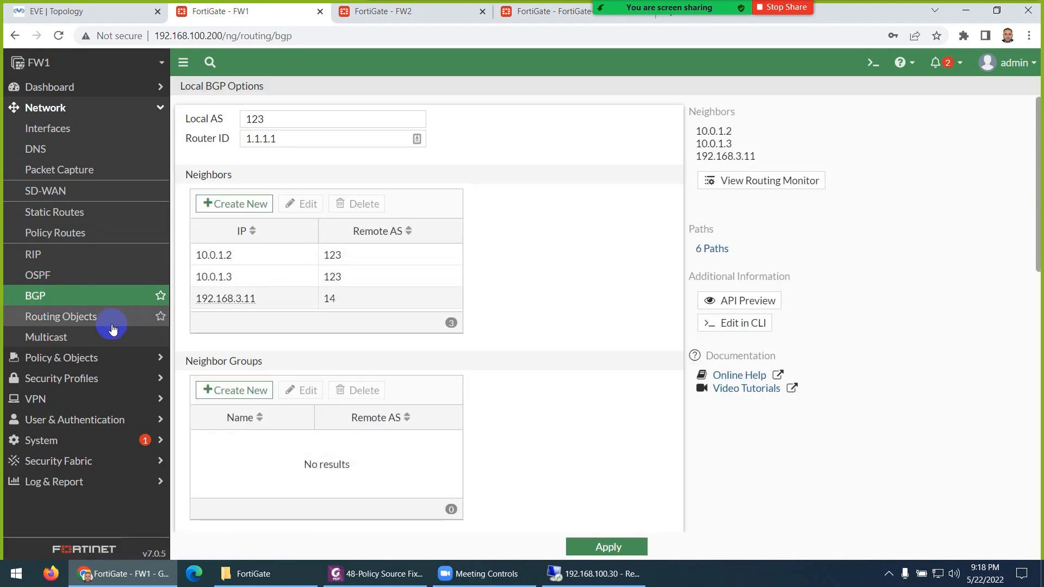
- Check FW1's firewall policy list, then bring up FW2's dashboard
click(54, 358)
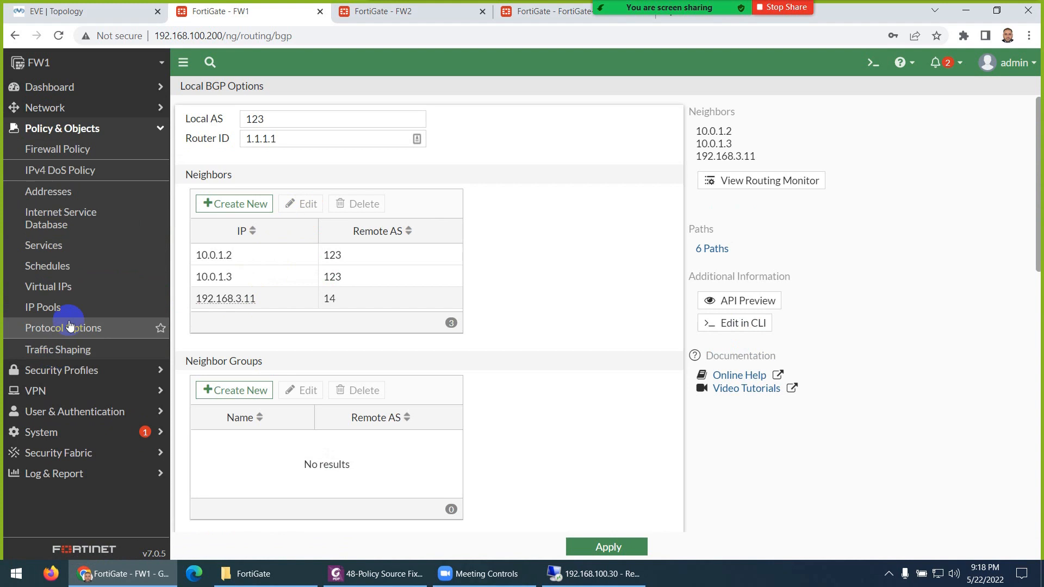
click(60, 149)
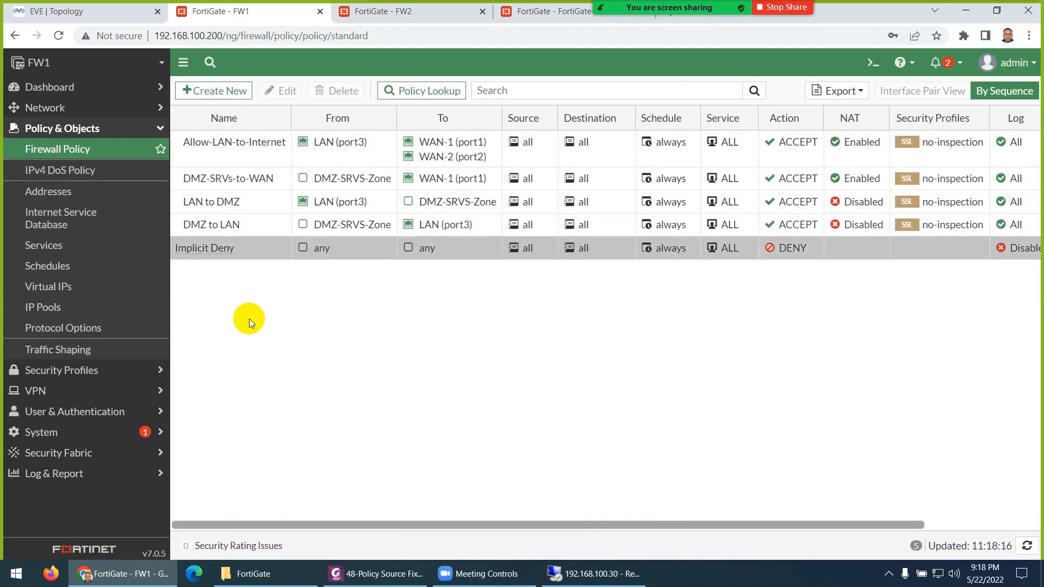
click(401, 14)
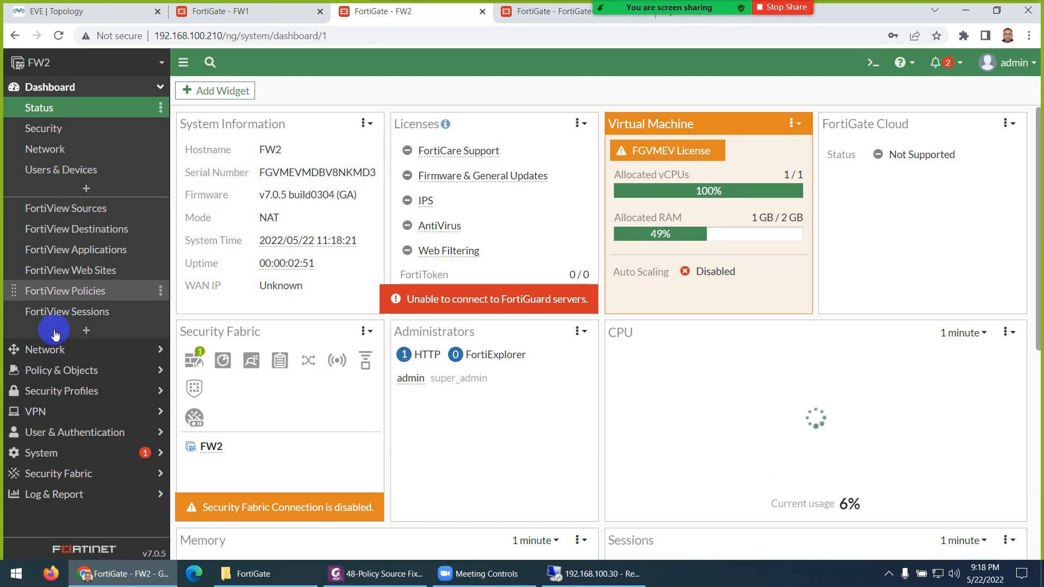
- Review FW2's interfaces, DNS settings, static routes and BGP neighbours
click(45, 351)
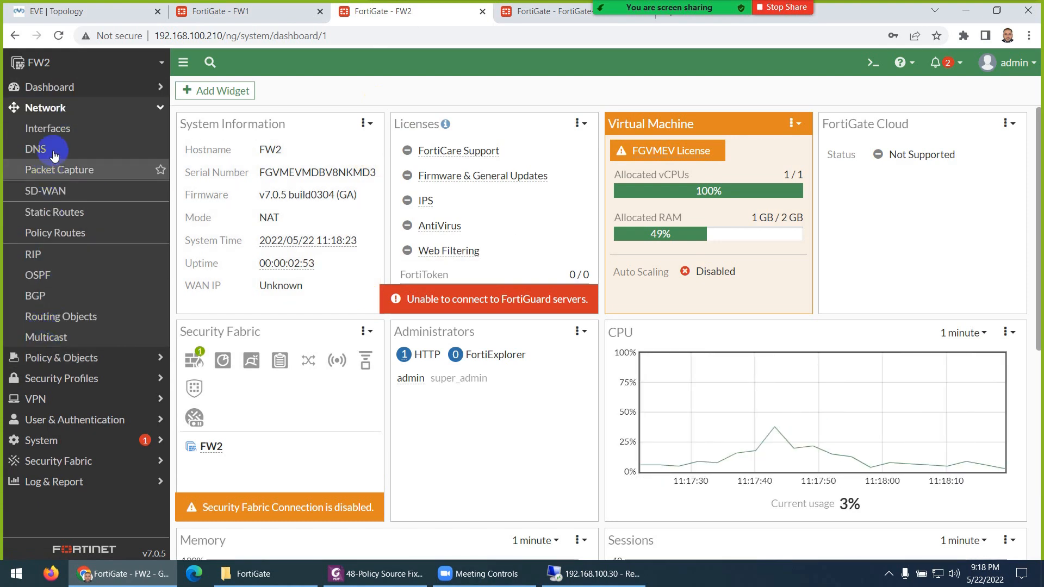
click(60, 131)
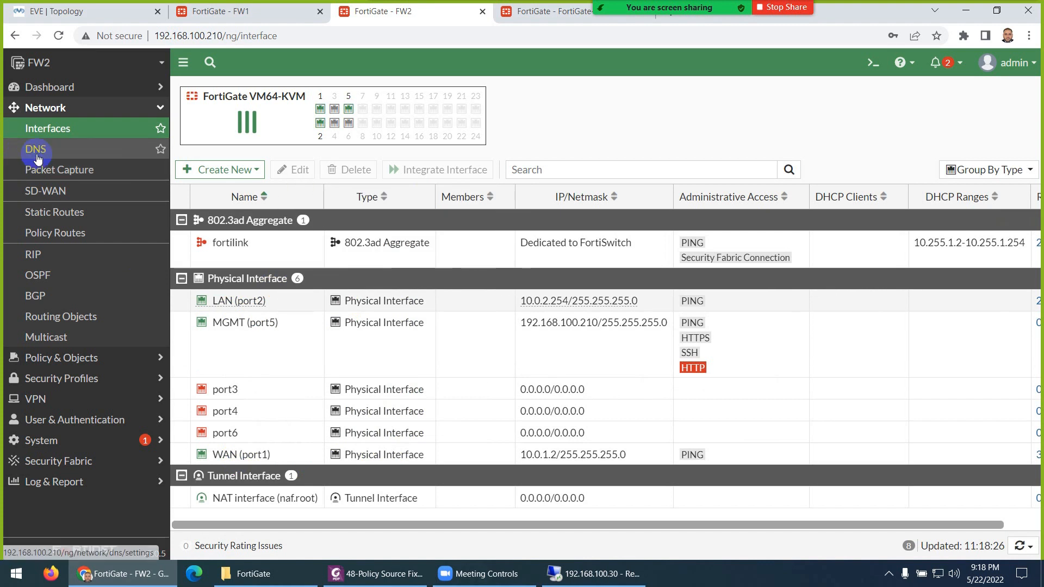
click(35, 155)
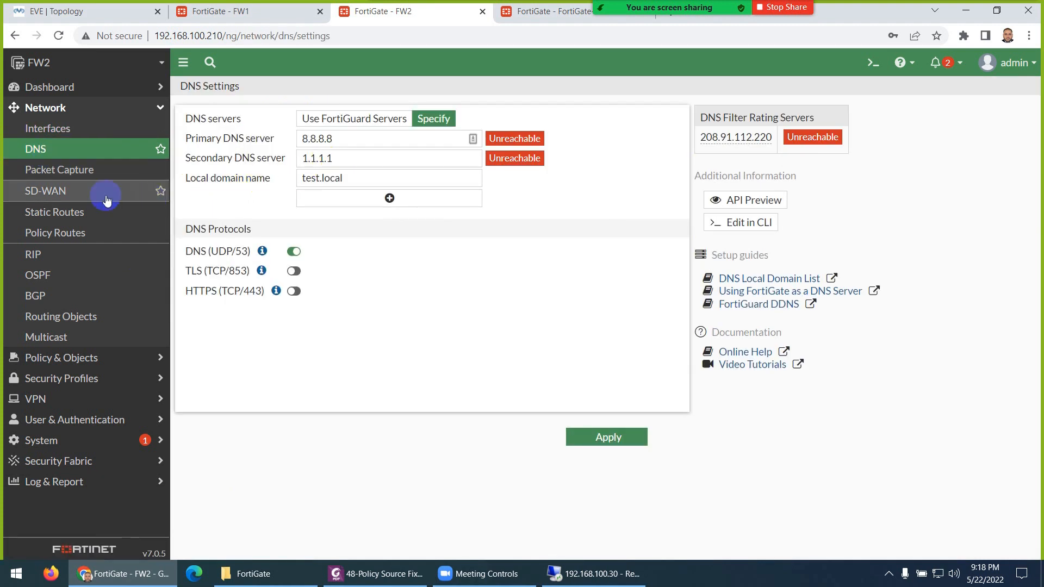
click(64, 213)
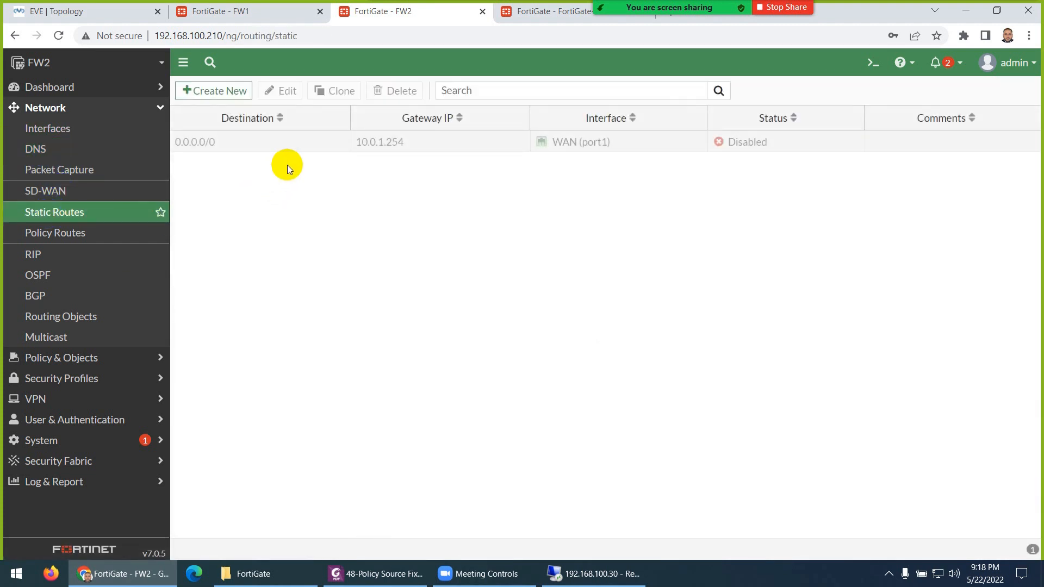
click(47, 295)
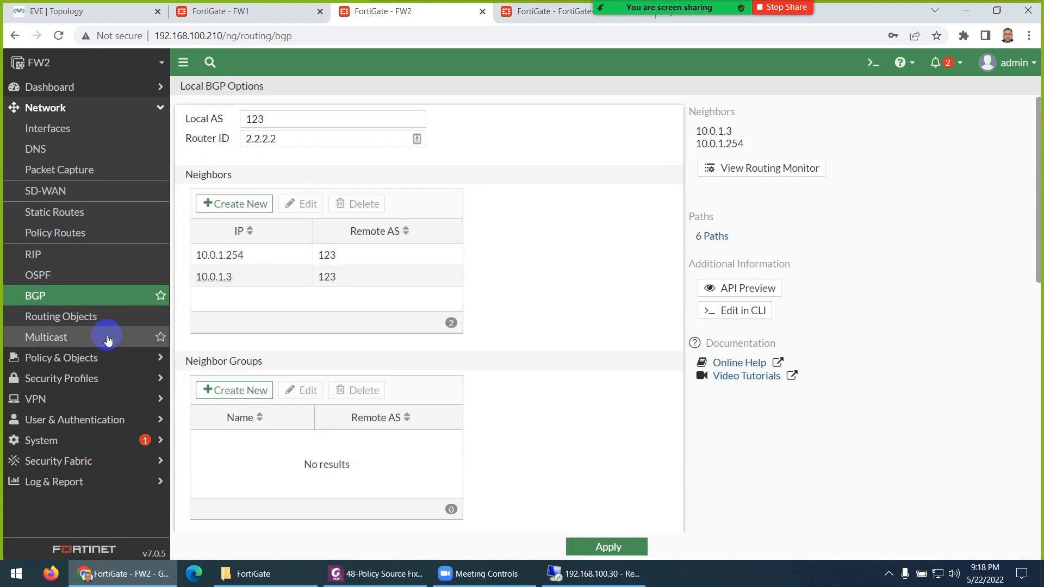
- Check FW2's firewall policy list, then look at FW3's rebooting tab
click(62, 357)
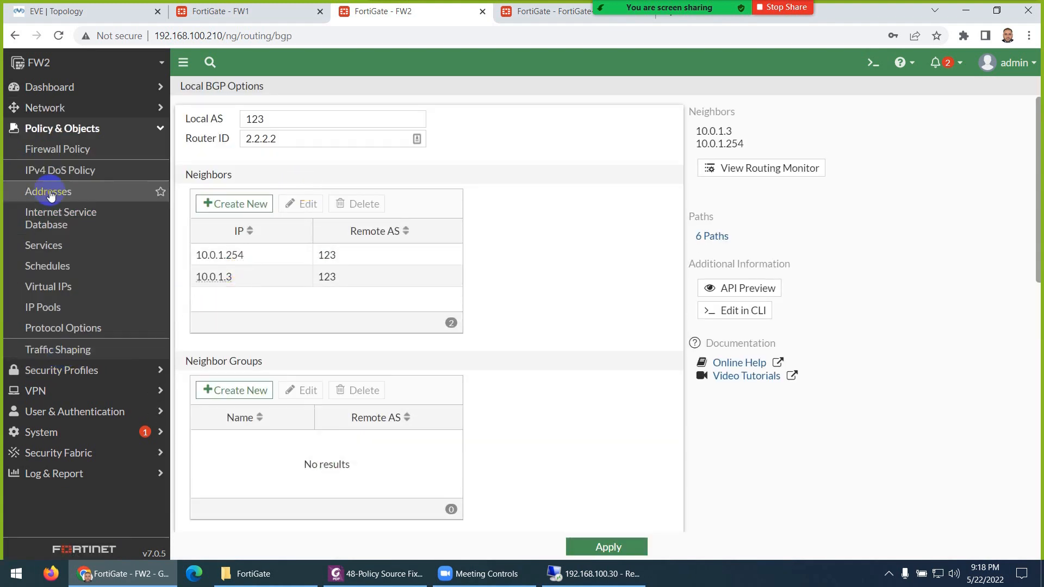
click(54, 149)
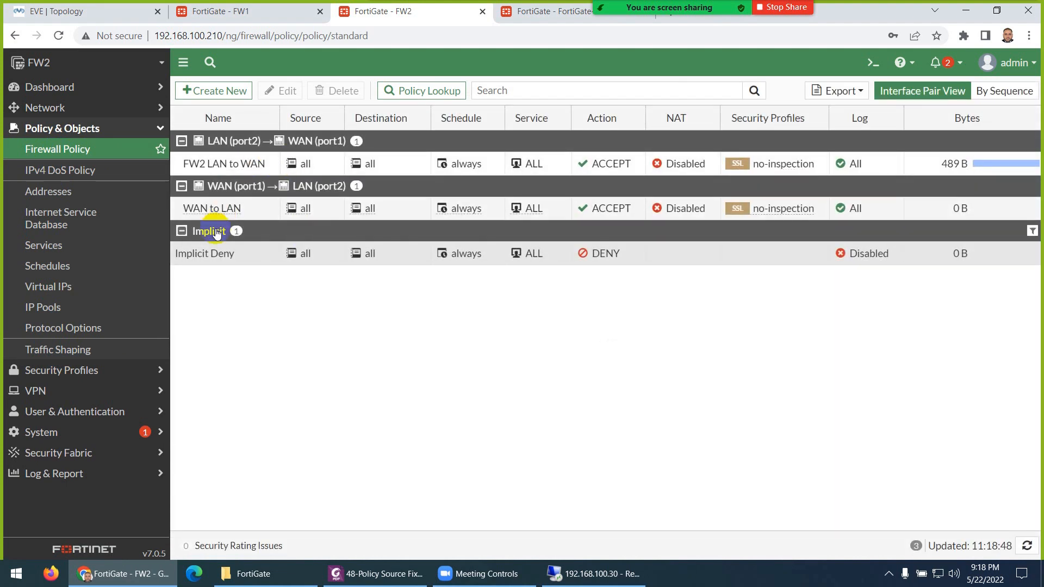
click(524, 16)
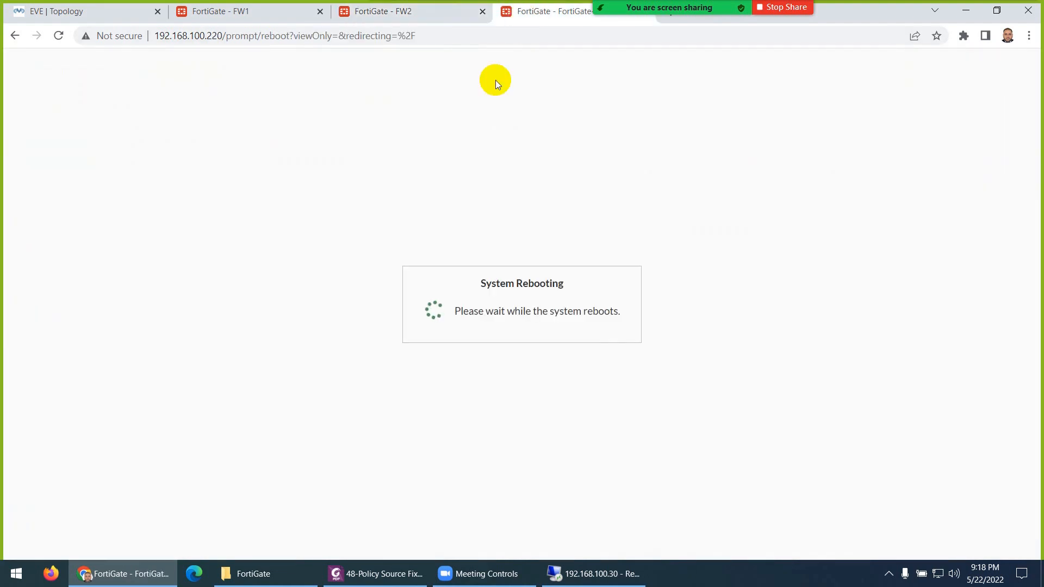
- Alternate between EVE topology and the rebooting FW3 tab, check the clock, then open the NAT lab PDF
click(101, 13)
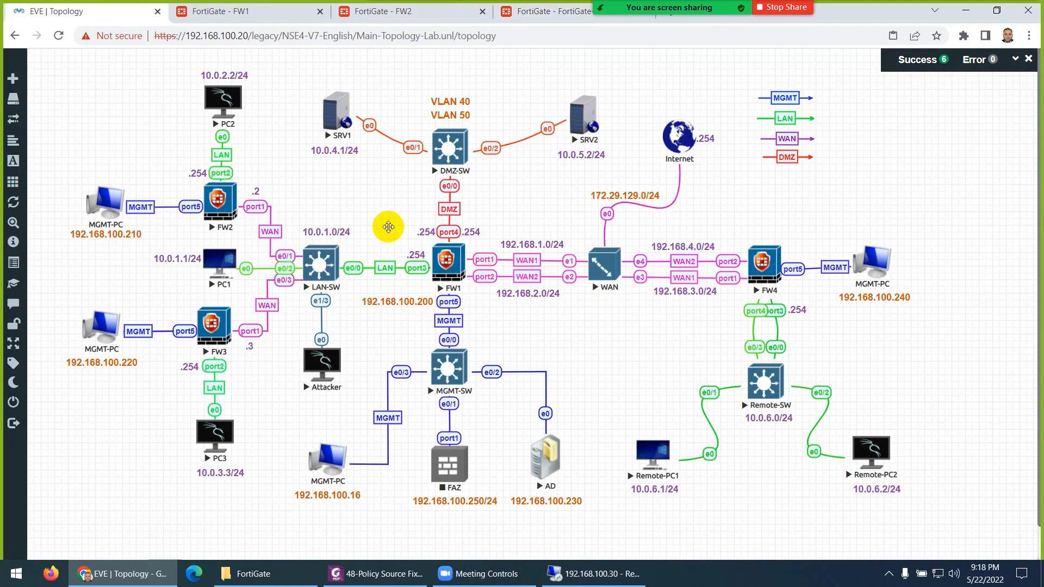
click(976, 575)
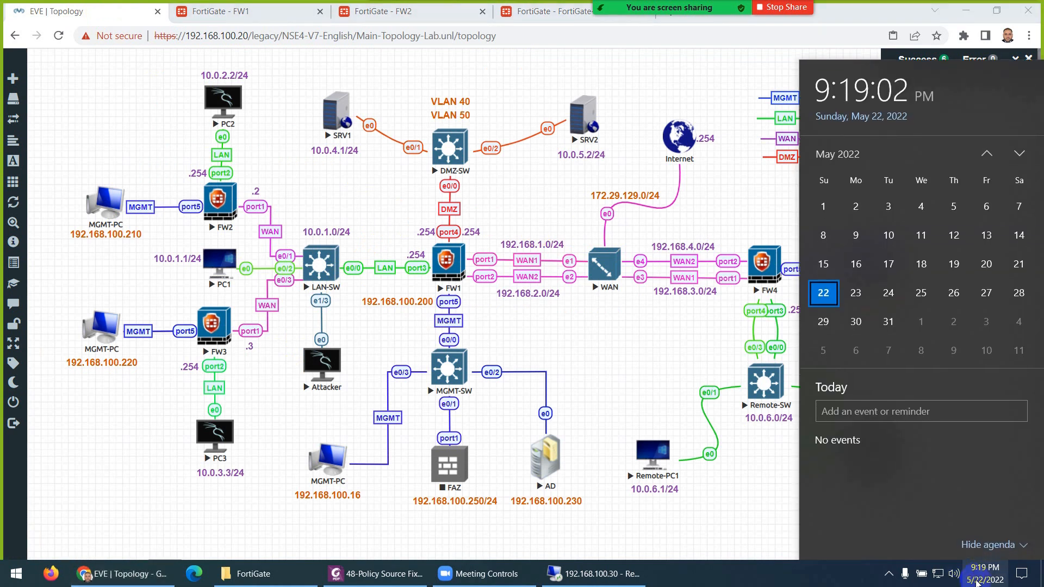
click(977, 576)
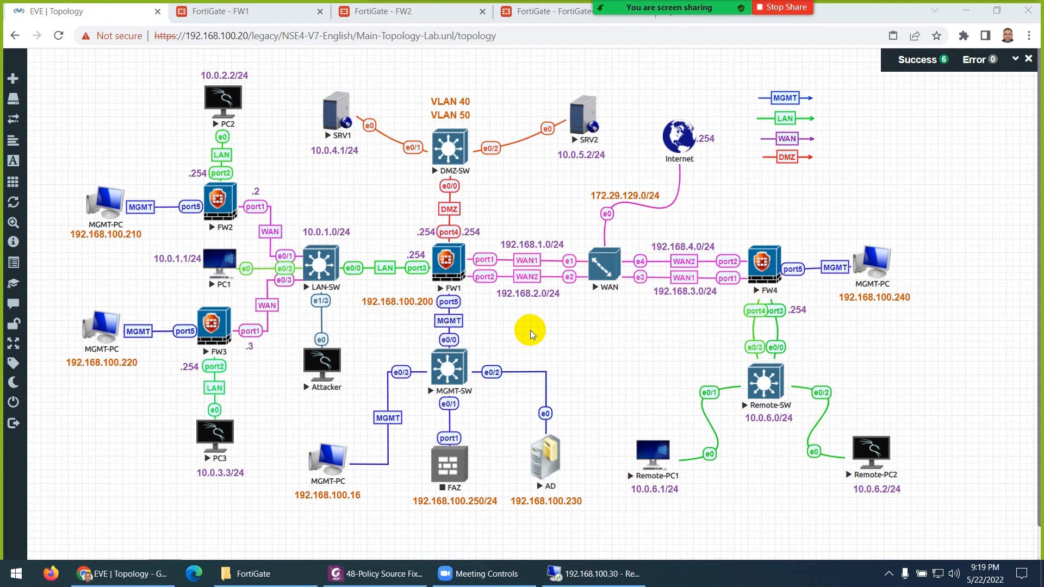
click(535, 18)
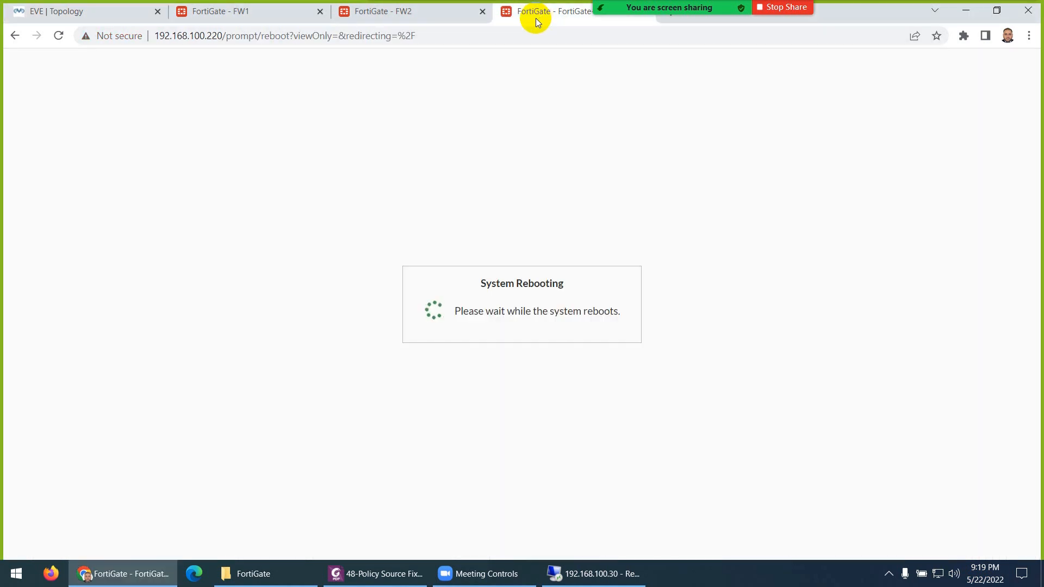
click(109, 18)
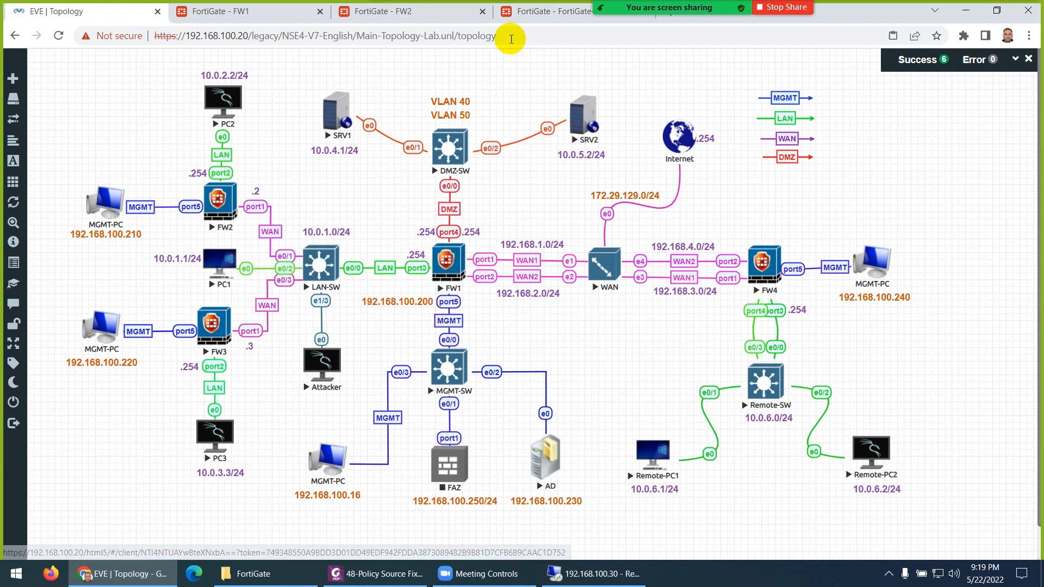
click(537, 16)
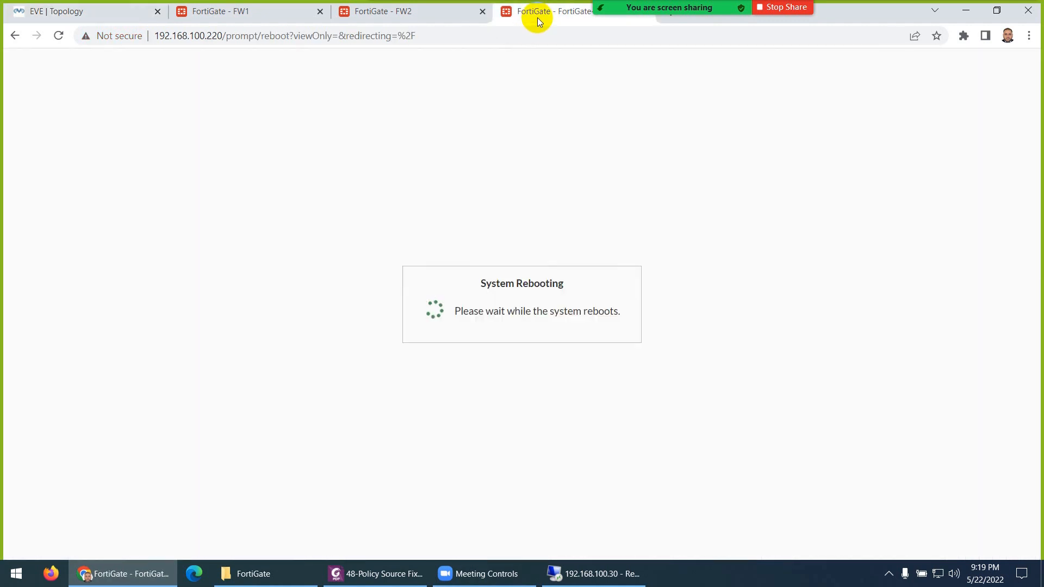
click(111, 11)
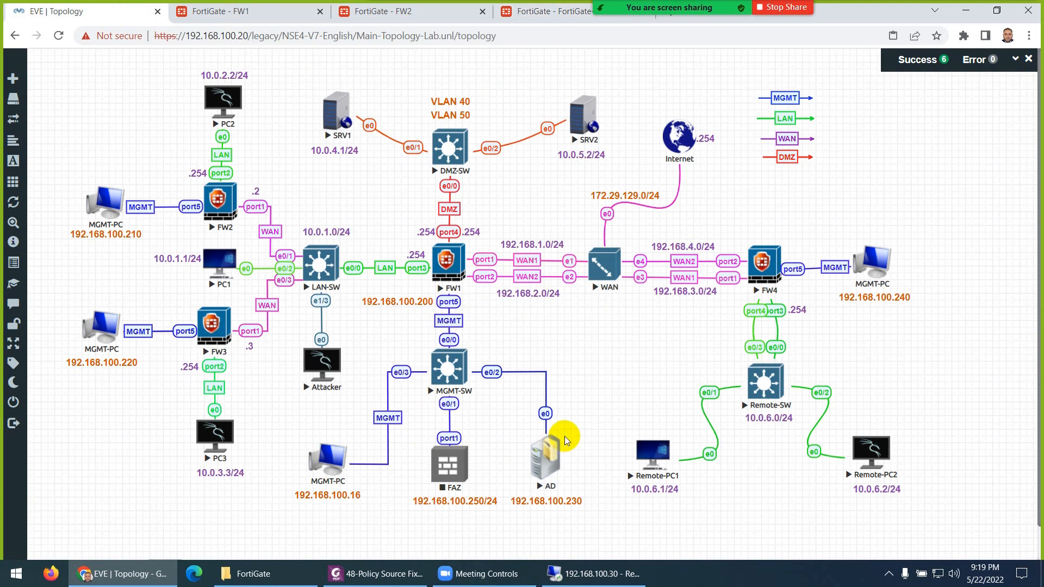
click(379, 578)
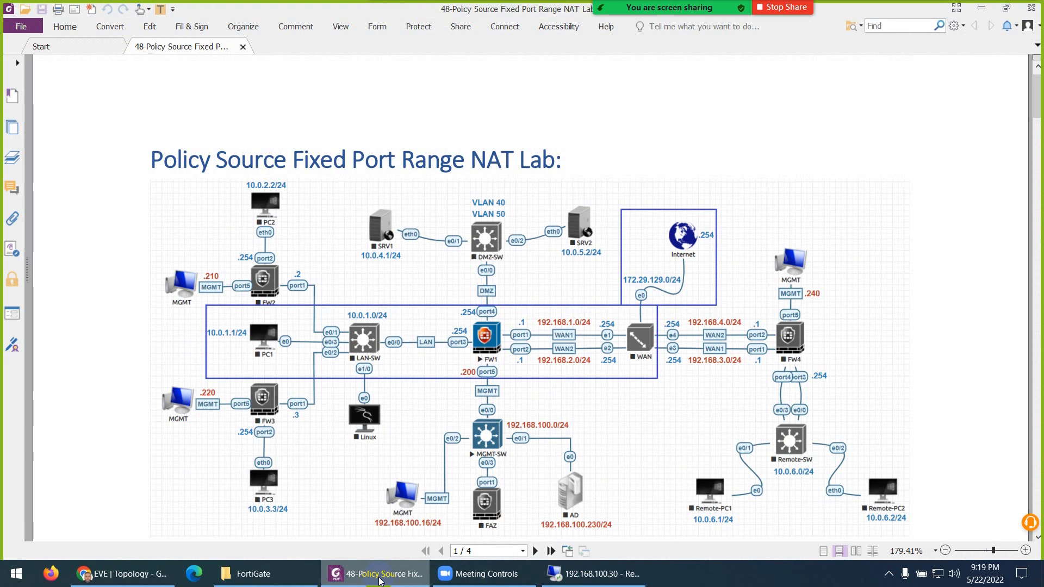
- Minimise the NAT lab guide in Foxit to show the EVE topology again
click(379, 580)
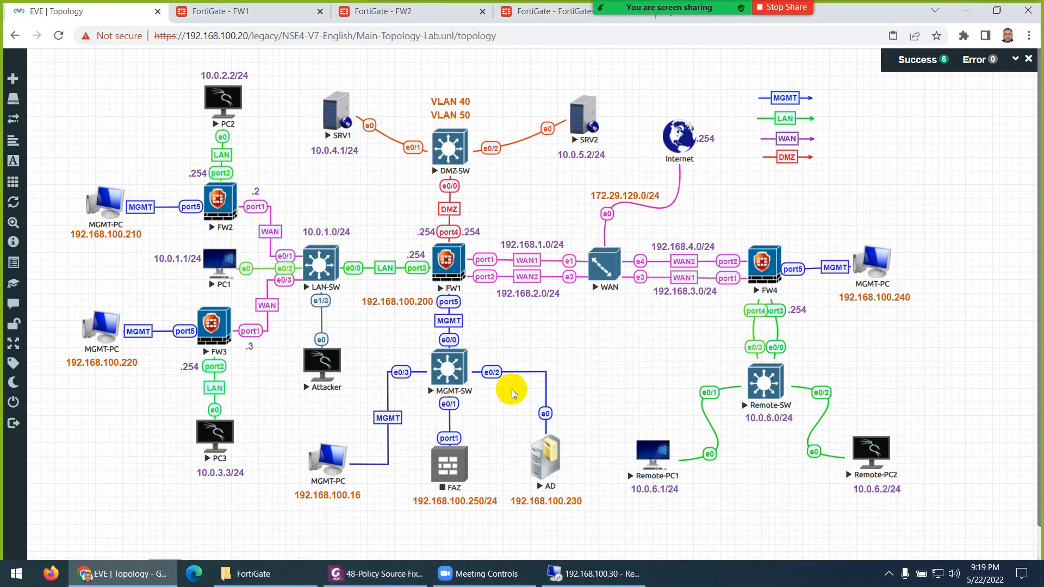